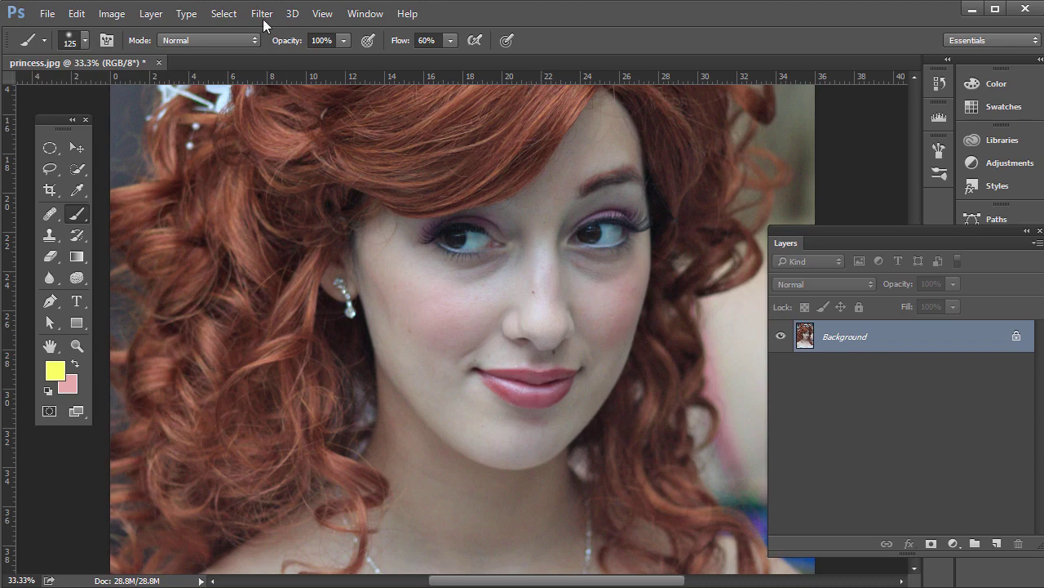
pyautogui.click(262, 15)
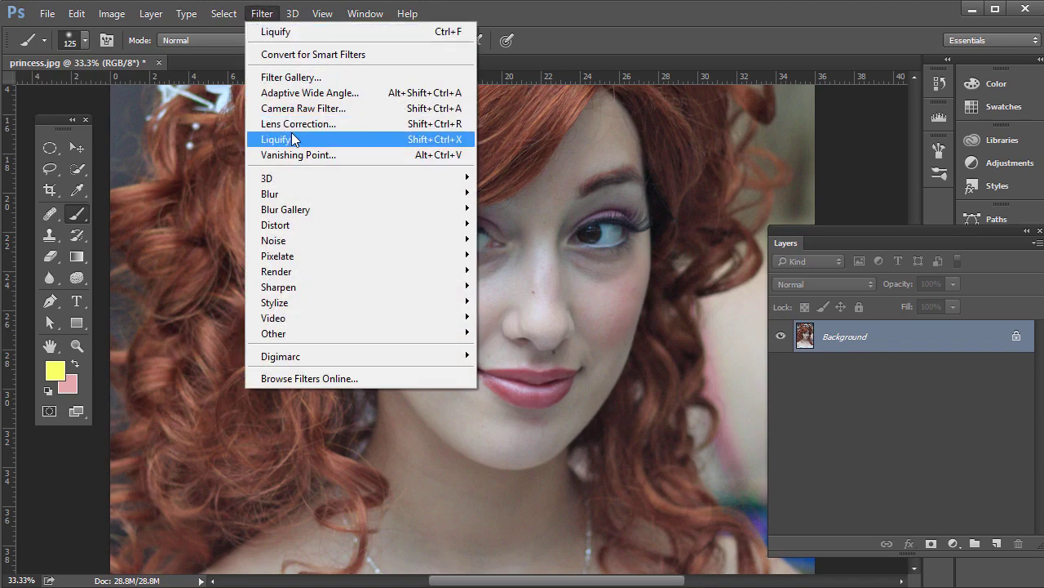
pyautogui.click(294, 140)
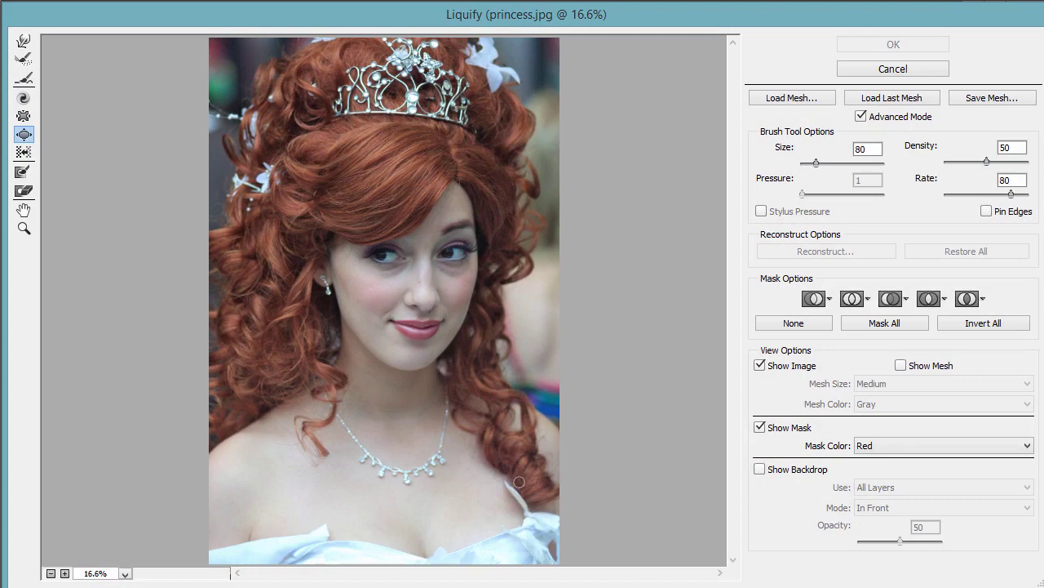
pyautogui.click(24, 228)
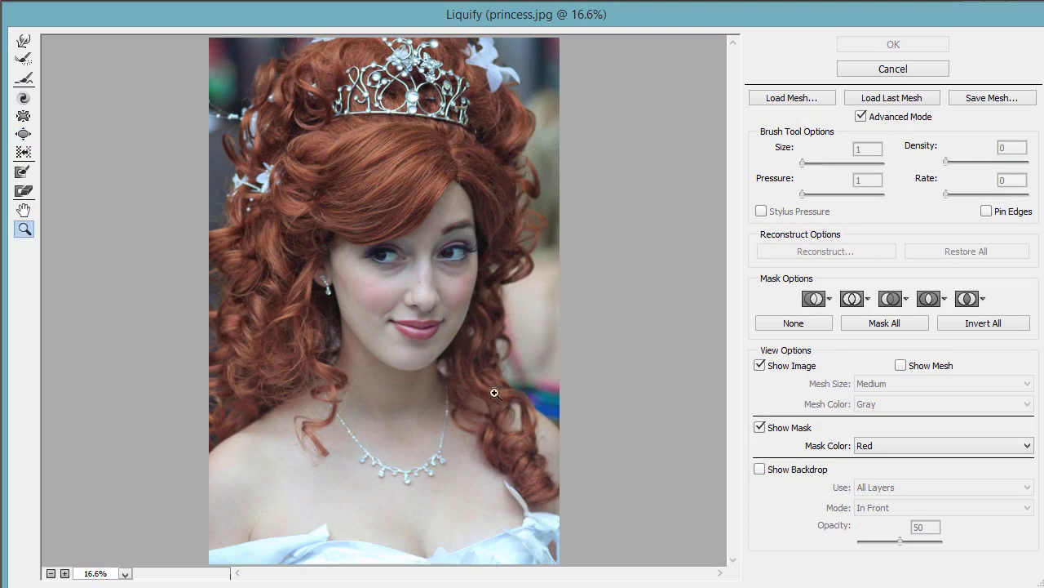
pyautogui.moveTo(364, 279); pyautogui.dragTo(504, 397)
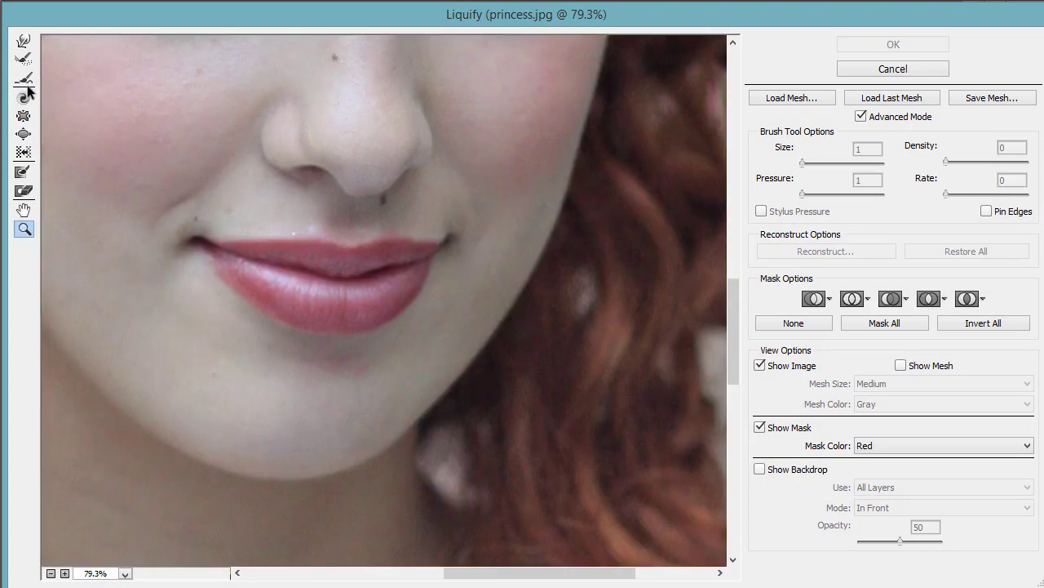
pyautogui.click(24, 134)
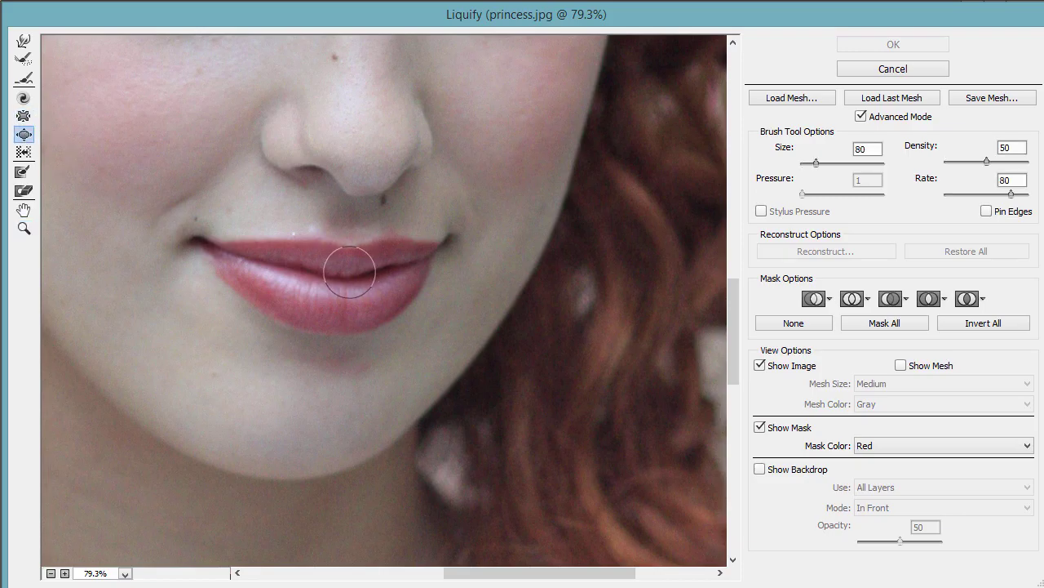
pyautogui.press(']')
pyautogui.press(']')
pyautogui.press(']')
pyautogui.press(']')
pyautogui.press(']')
pyautogui.press(']')
pyautogui.press(']')
pyautogui.press(']')
pyautogui.press(']')
pyautogui.press(']')
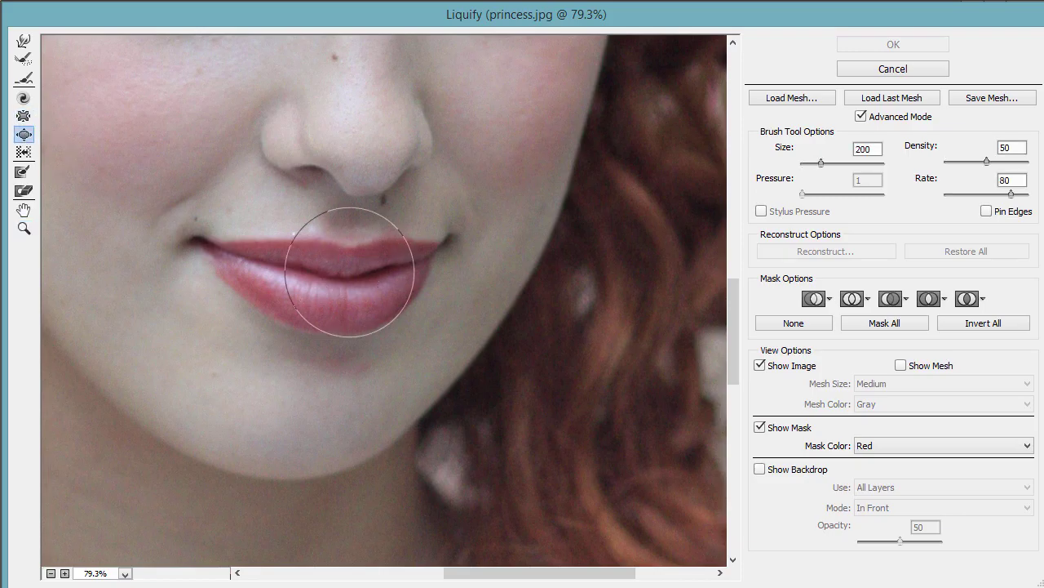
pyautogui.press('[')
pyautogui.press('[')
pyautogui.press('[')
pyautogui.press('[')
pyautogui.press('[')
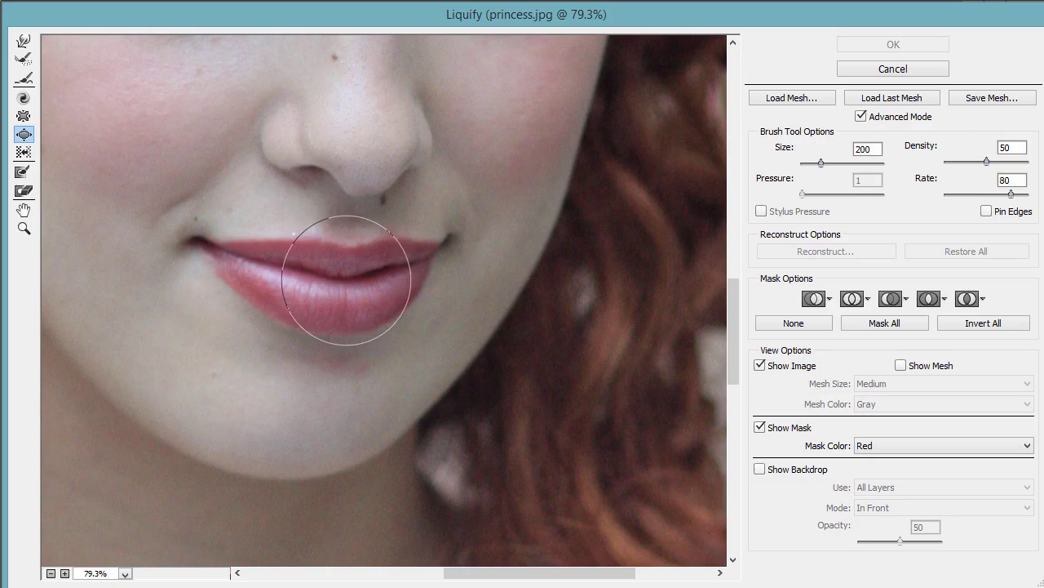
pyautogui.click(297, 273)
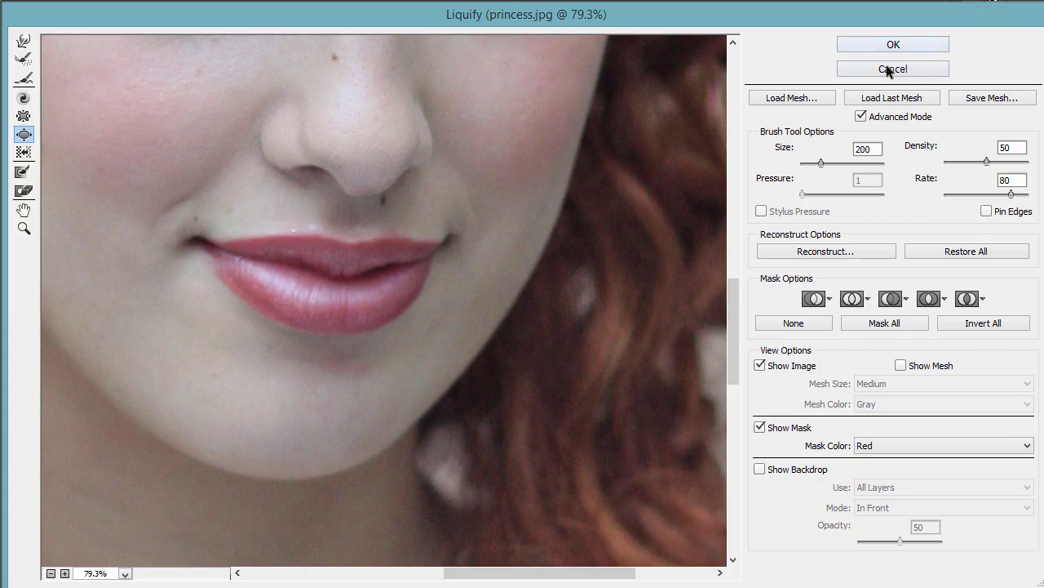
pyautogui.click(891, 70)
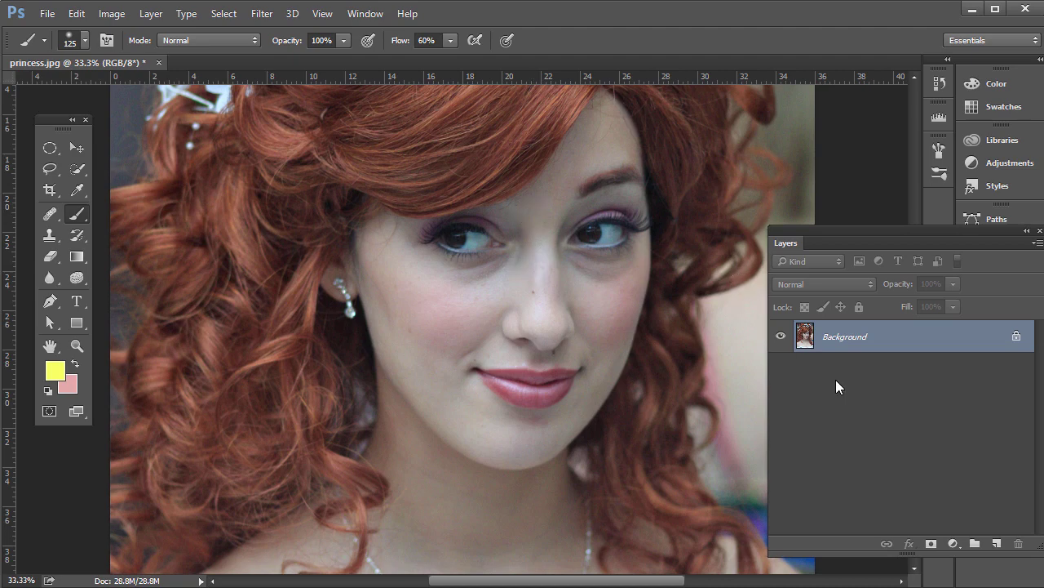
# Draw a freehand Lasso selection around the lips, including a margin of the surrounding skin.
pyautogui.click(50, 169)
pyautogui.click(93, 169)
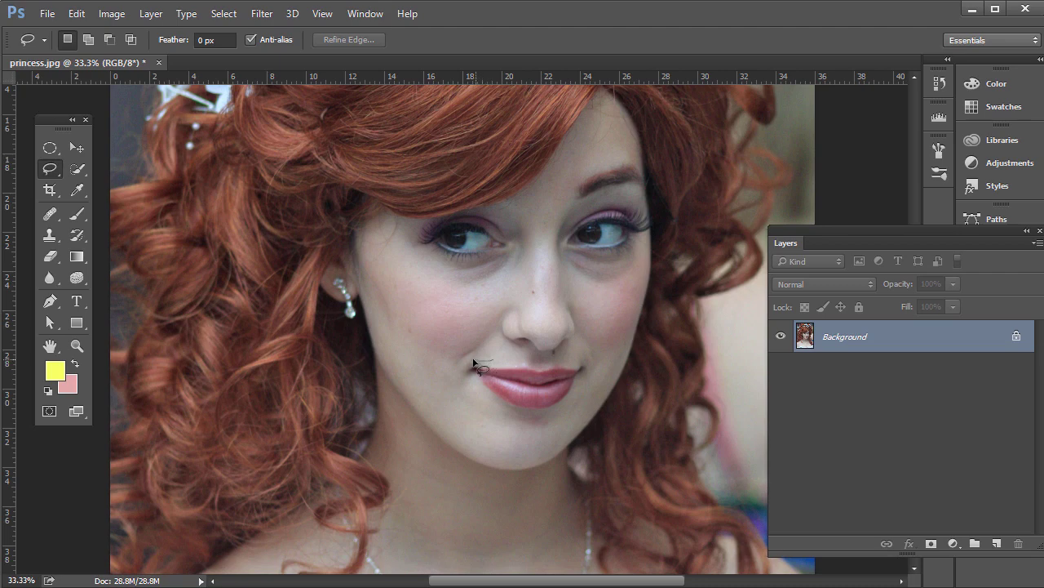
pyautogui.moveTo(474, 362); pyautogui.dragTo(492, 360)
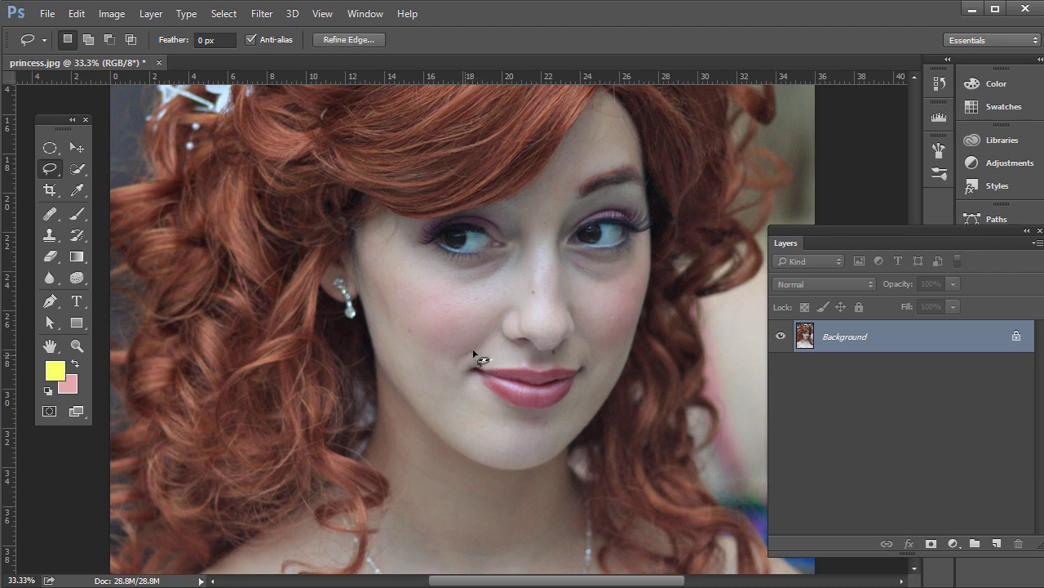
pyautogui.click(507, 364)
pyautogui.moveTo(466, 361)
pyautogui.mouseDown()
pyautogui.moveTo(464, 391)
pyautogui.moveTo(506, 414)
pyautogui.mouseUp()
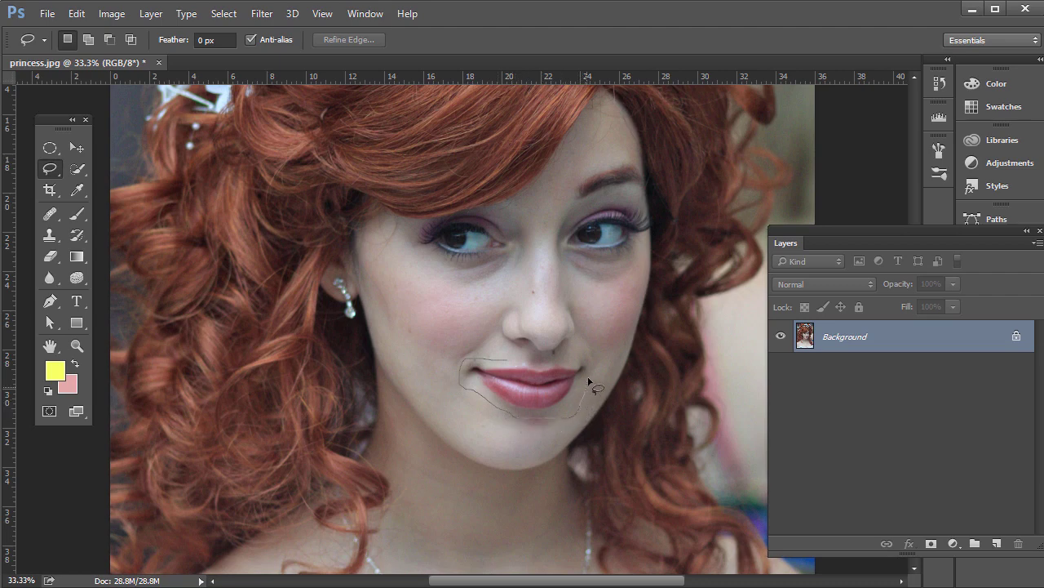
pyautogui.moveTo(575, 358); pyautogui.dragTo(506, 363)
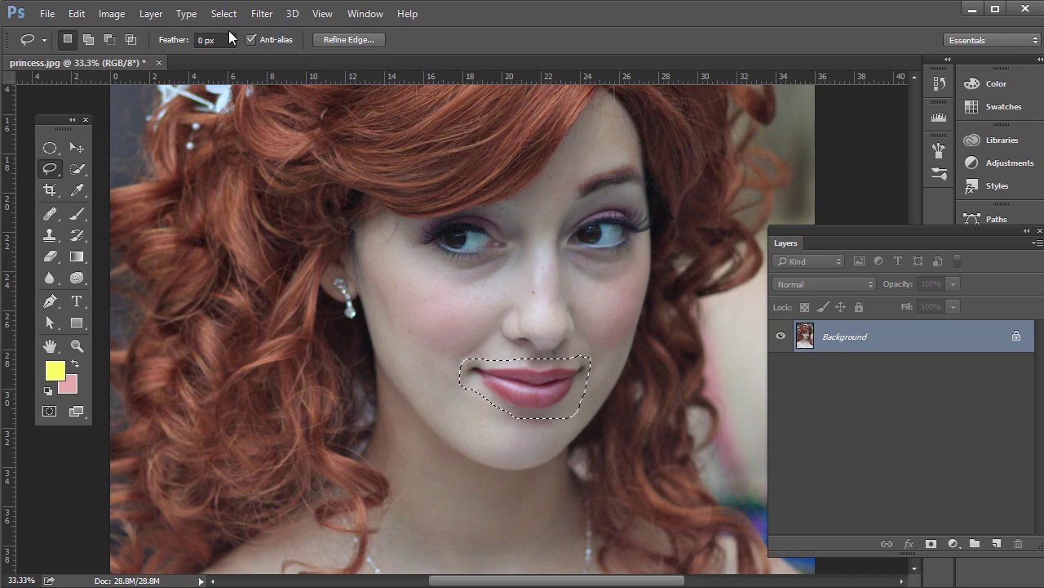
# Feather the lip selection with a radius of 10 pixels.
pyautogui.click(263, 15)
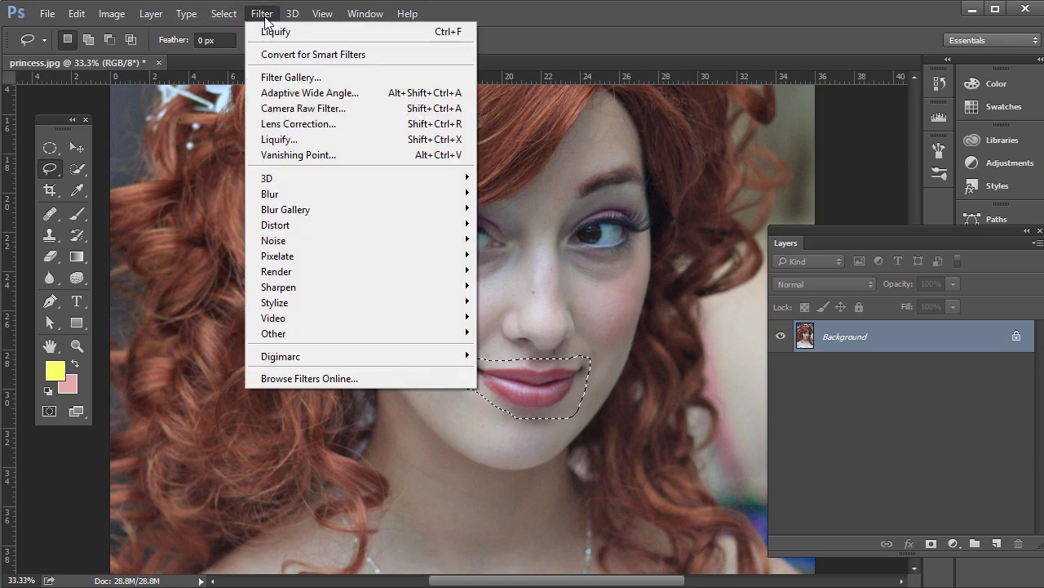
pyautogui.moveTo(224, 14)
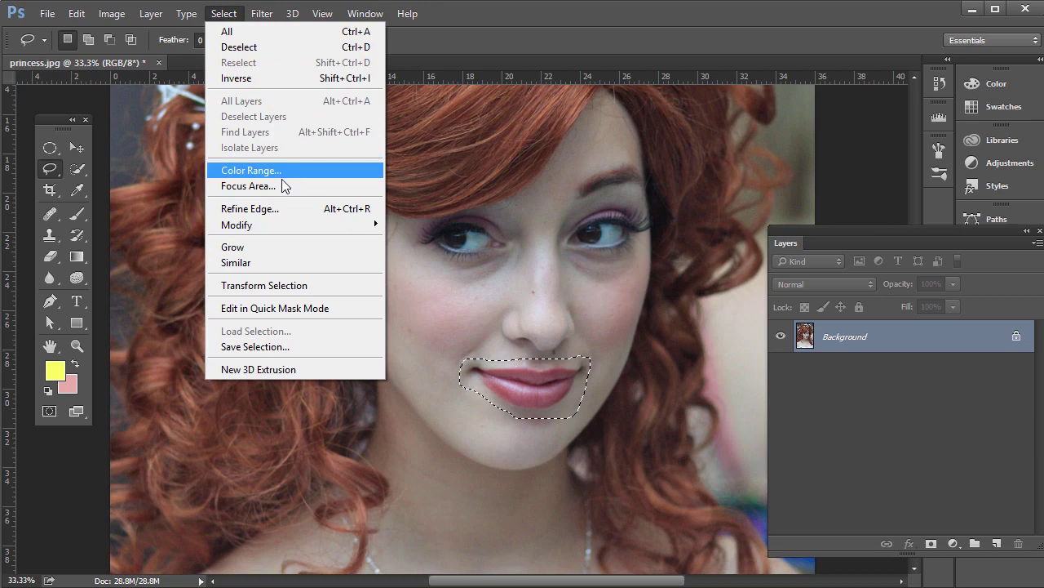
pyautogui.moveTo(282, 228)
pyautogui.click(407, 286)
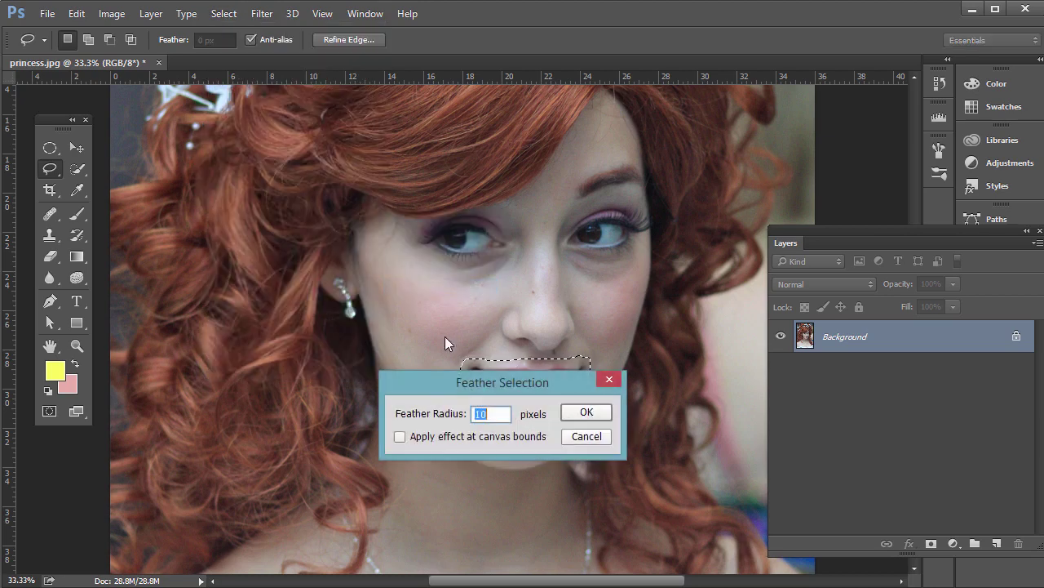
pyautogui.click(587, 412)
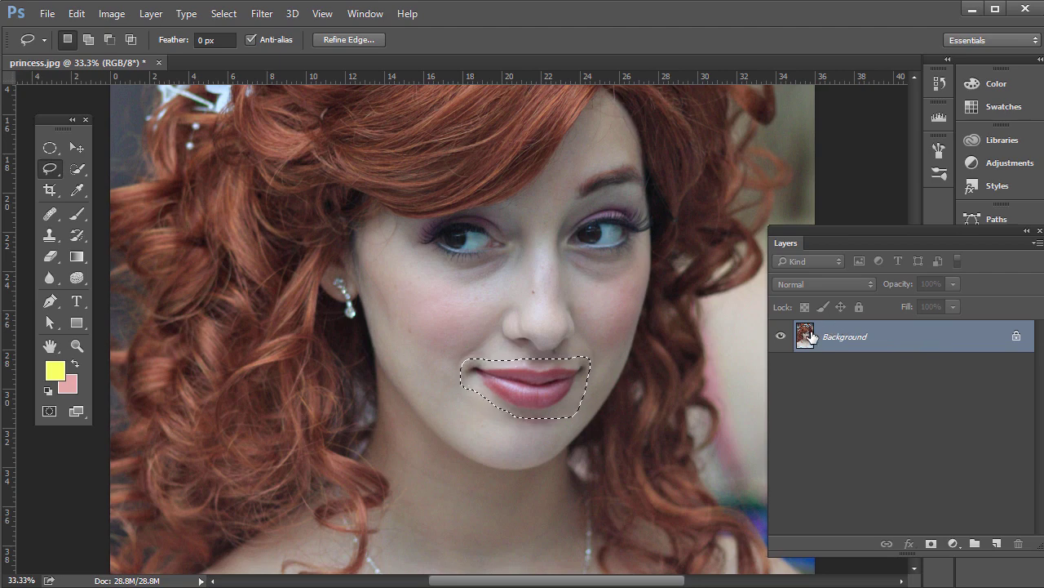
# Copy the feathered lip selection to a new layer and check it with the Background layer briefly hidden.
pyautogui.hotkey('ctrl', 'j')
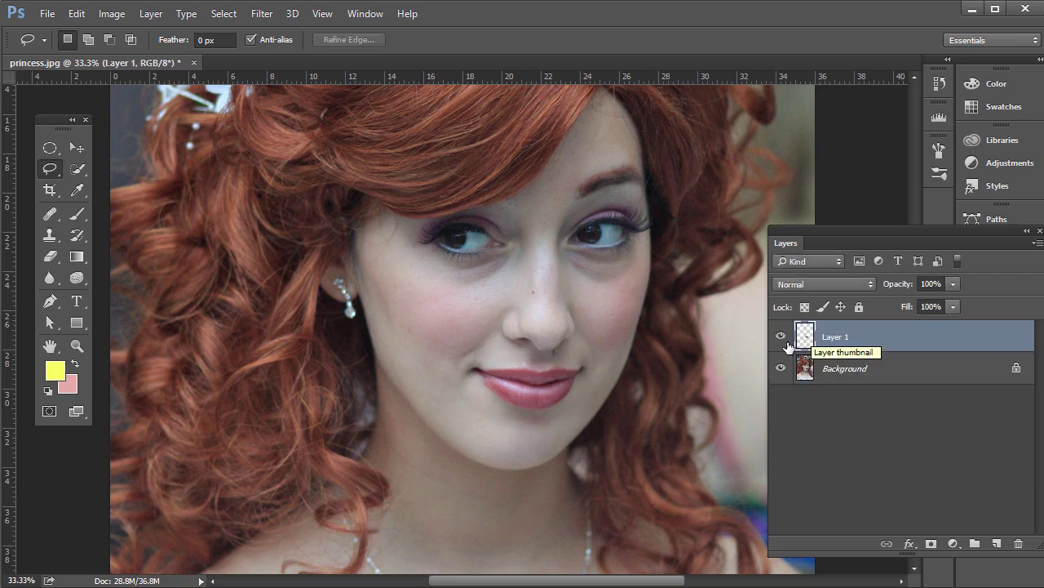
pyautogui.click(779, 369)
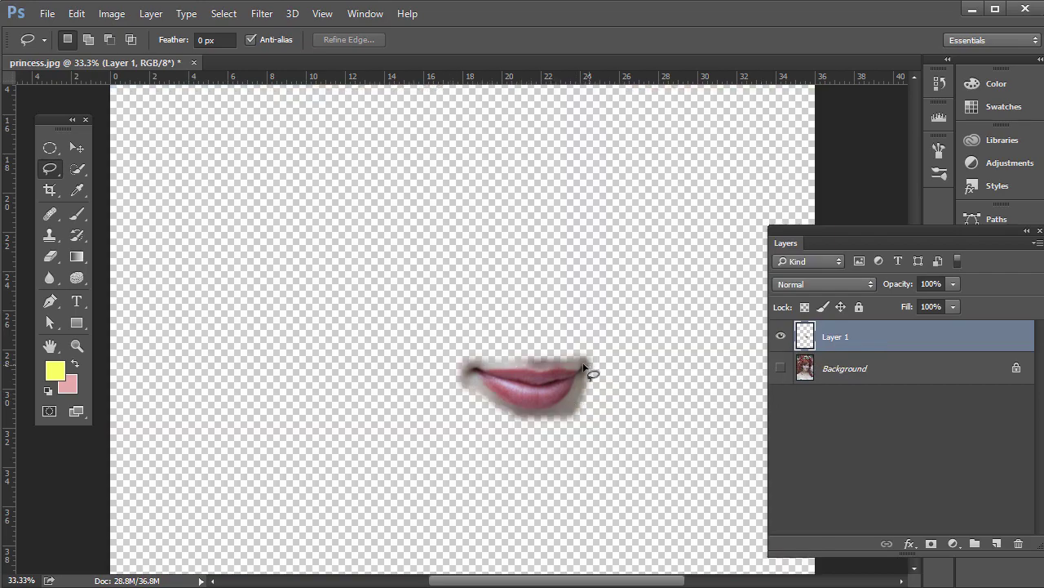
pyautogui.click(781, 368)
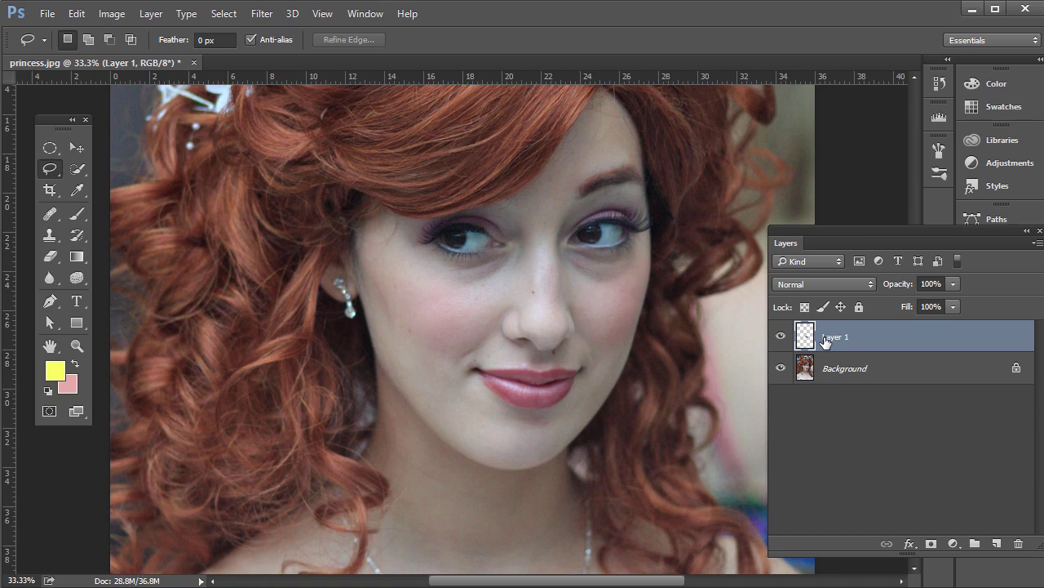
pyautogui.hotkey('ctrl', 't')
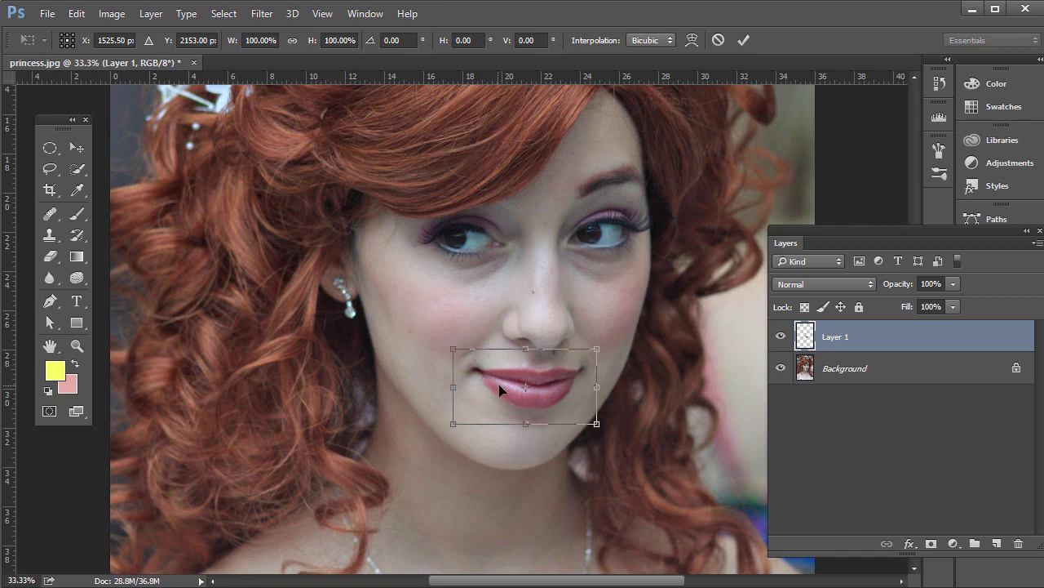
pyautogui.moveTo(451, 351); pyautogui.dragTo(422, 330)
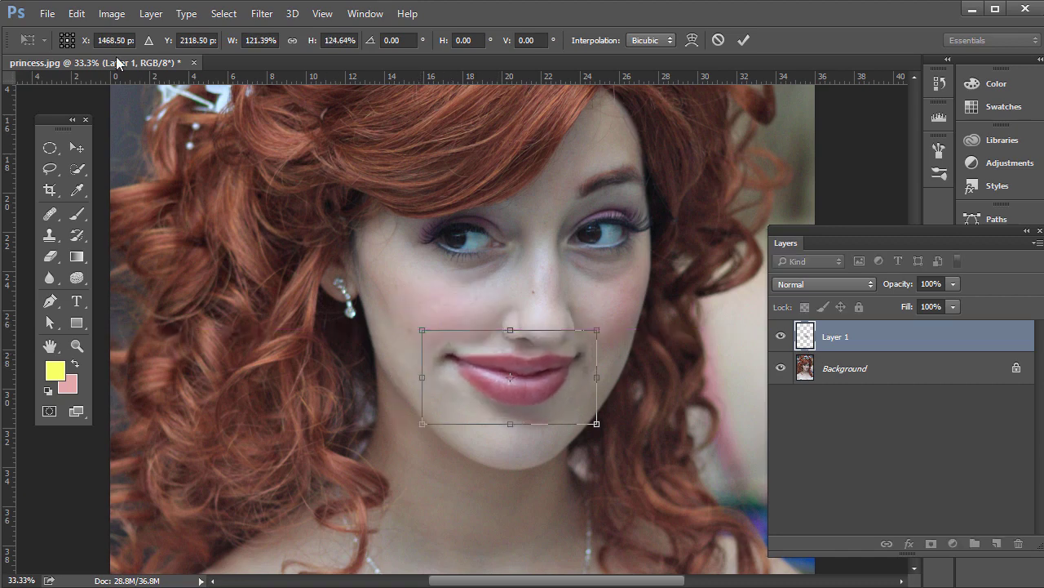
pyautogui.press('l')
pyautogui.press('Escape')
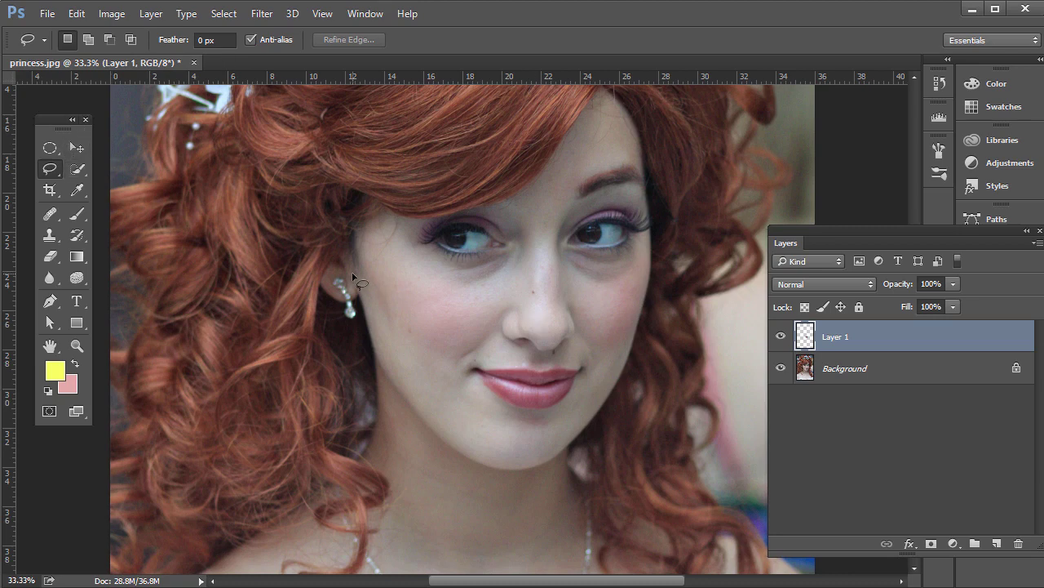
# Scale the lips on Layer 1 to 110% in width and height using Free Transform with the aspect ratio linked.
pyautogui.hotkey('ctrl', 't')
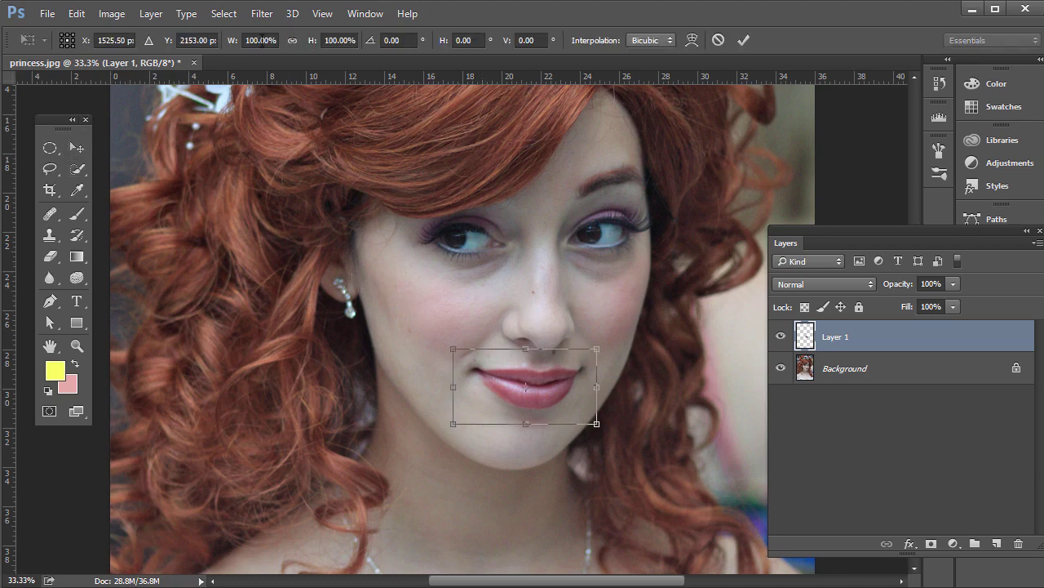
pyautogui.click(258, 40)
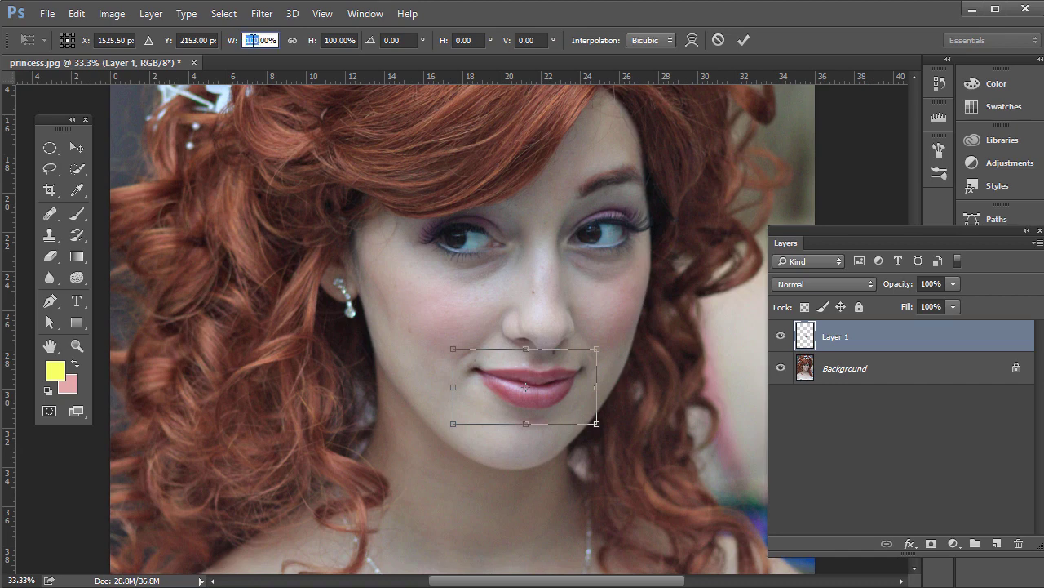
pyautogui.write('11')
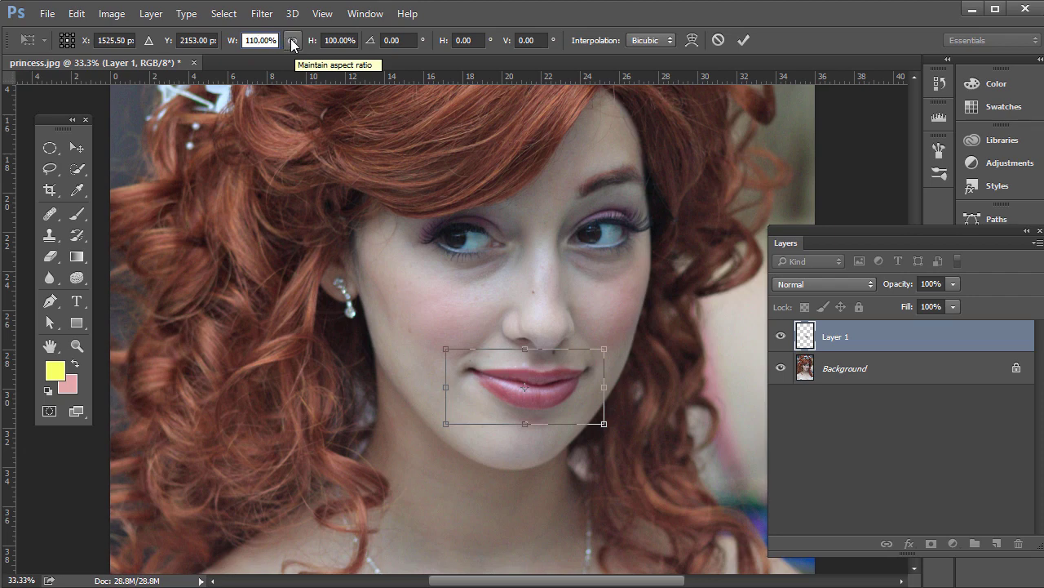
pyautogui.click(292, 41)
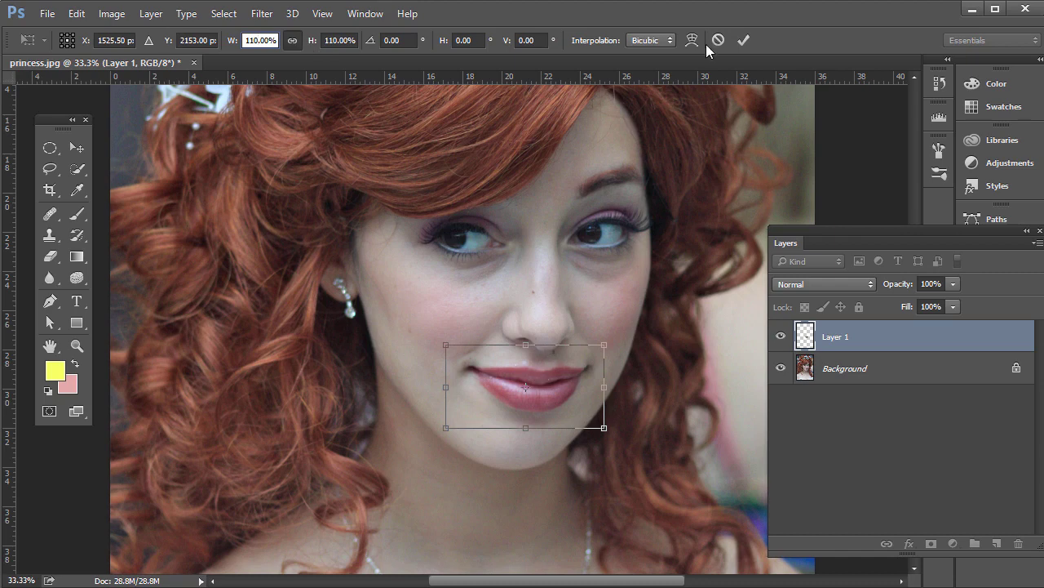
pyautogui.click(744, 40)
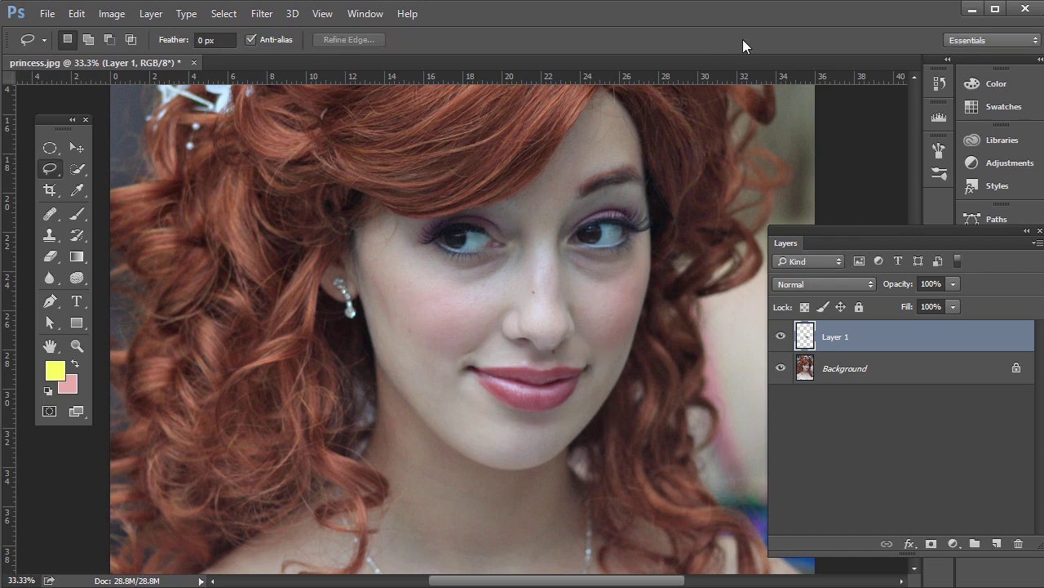
# Compare the original and enlarged lips by toggling the visibility of Layer 1.
pyautogui.click(783, 336)
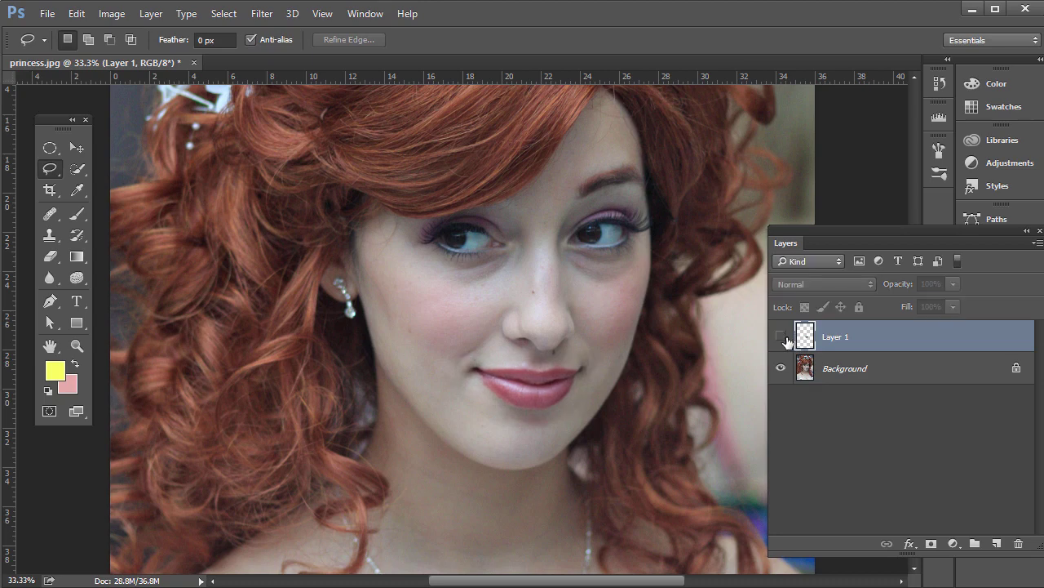
pyautogui.click(783, 337)
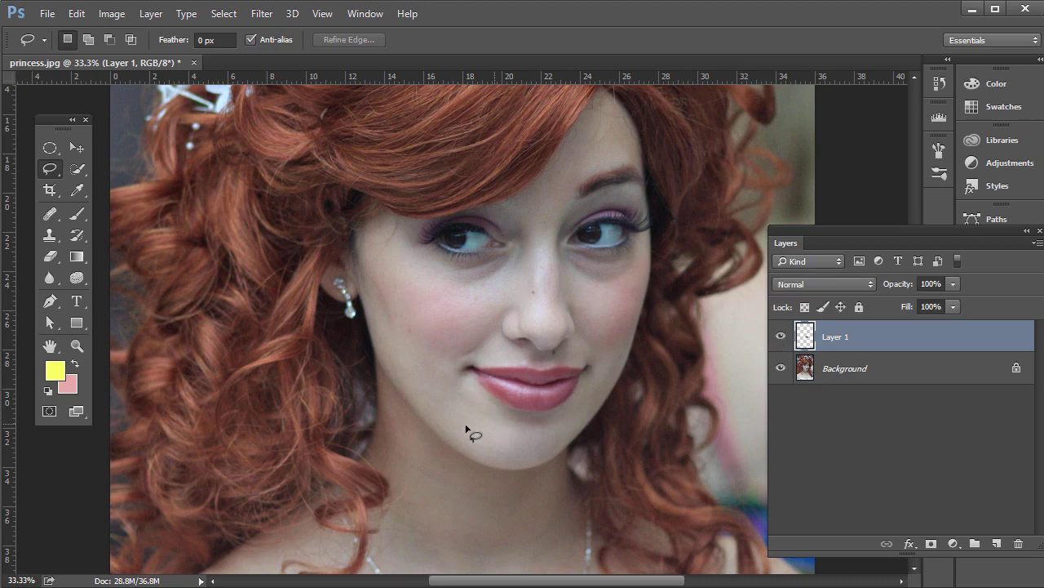
pyautogui.click(784, 336)
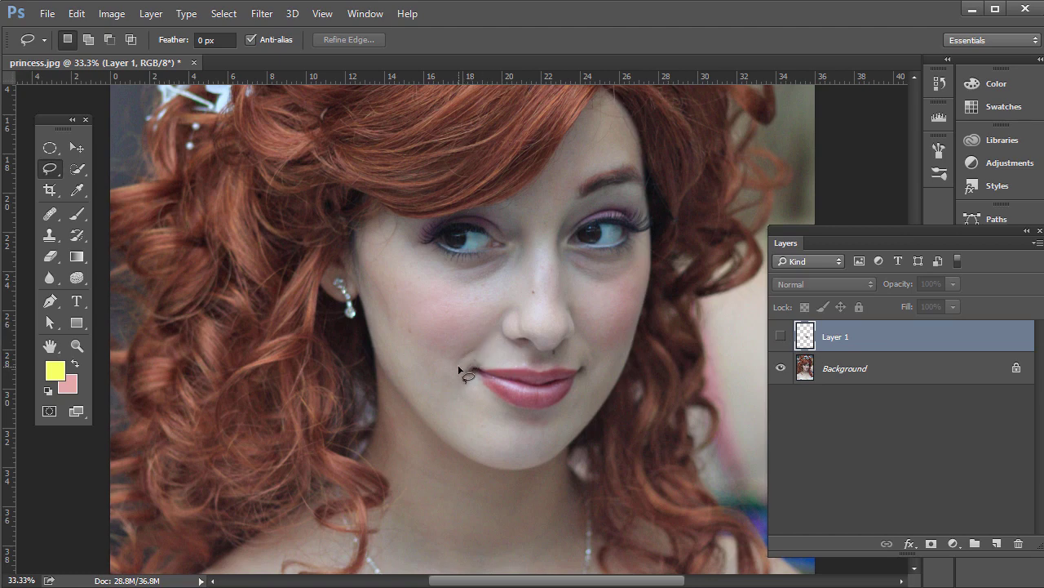
pyautogui.click(780, 337)
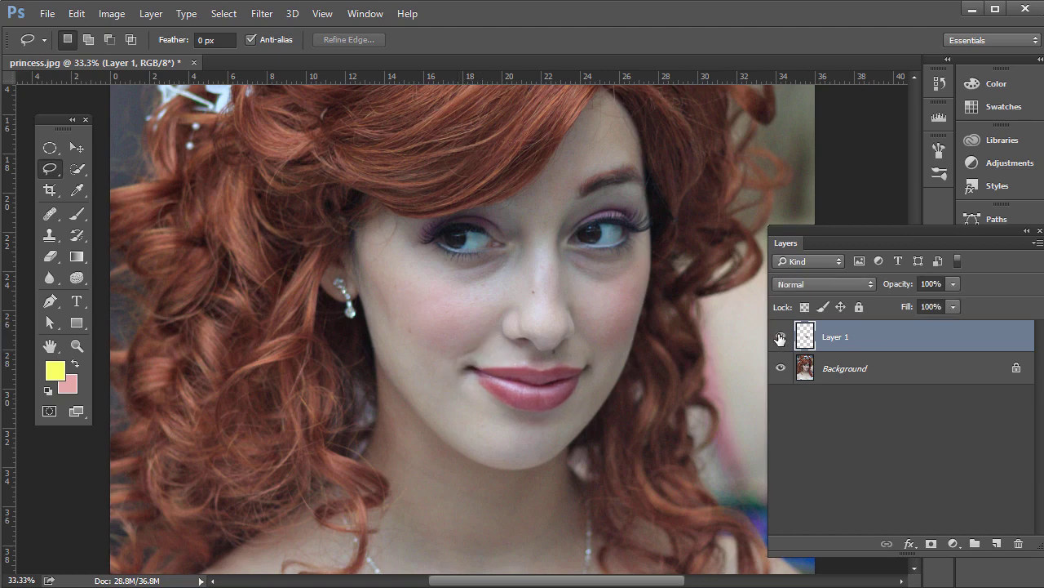
pyautogui.click(781, 338)
pyautogui.click(781, 338)
# Add a layer mask to Layer 1 and paint black with a 125 px brush over the skin beside the lips' left corner.
pyautogui.click(930, 543)
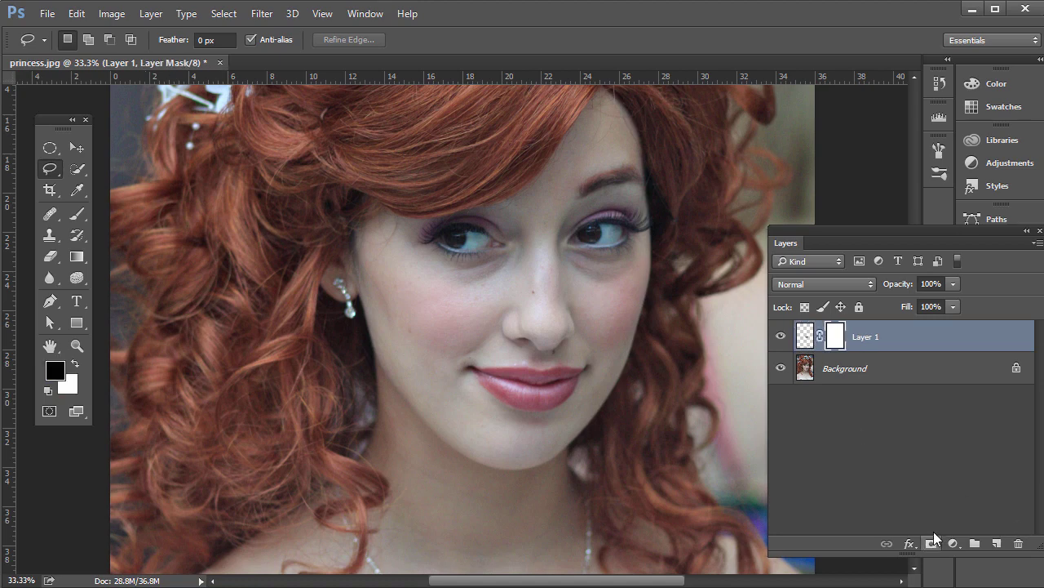
pyautogui.click(77, 215)
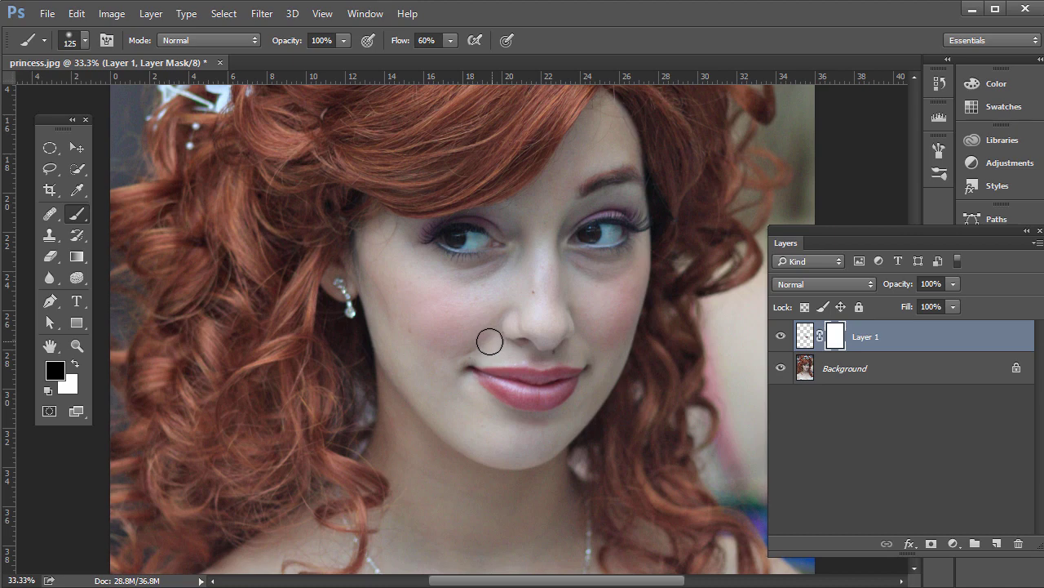
pyautogui.moveTo(489, 342); pyautogui.dragTo(450, 352)
# Check the mask brush's size and hardness, and compare the masked lips with the original by toggling Layer 1's visibility.
pyautogui.click(83, 41)
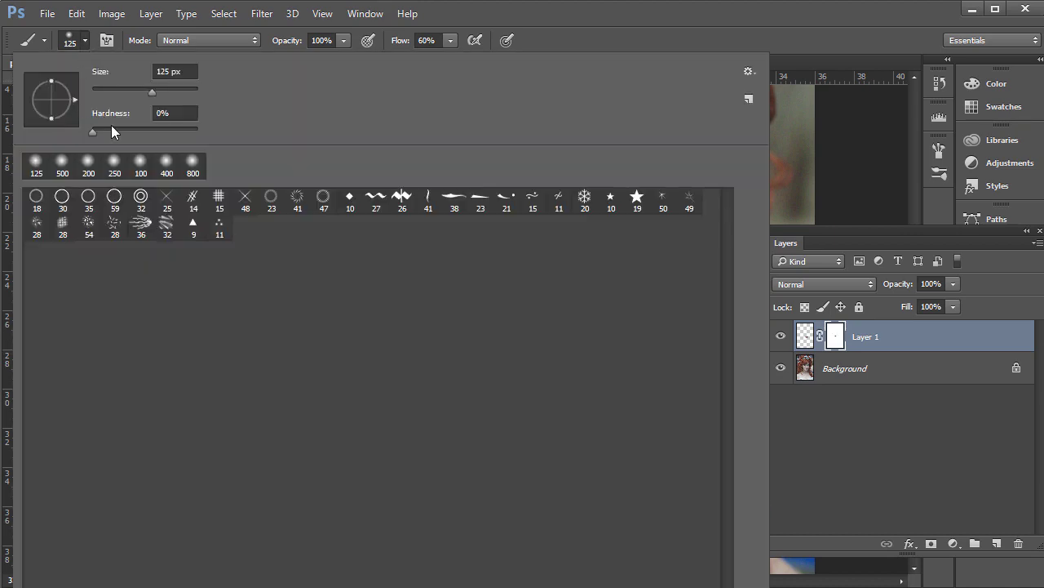
pyautogui.click(80, 45)
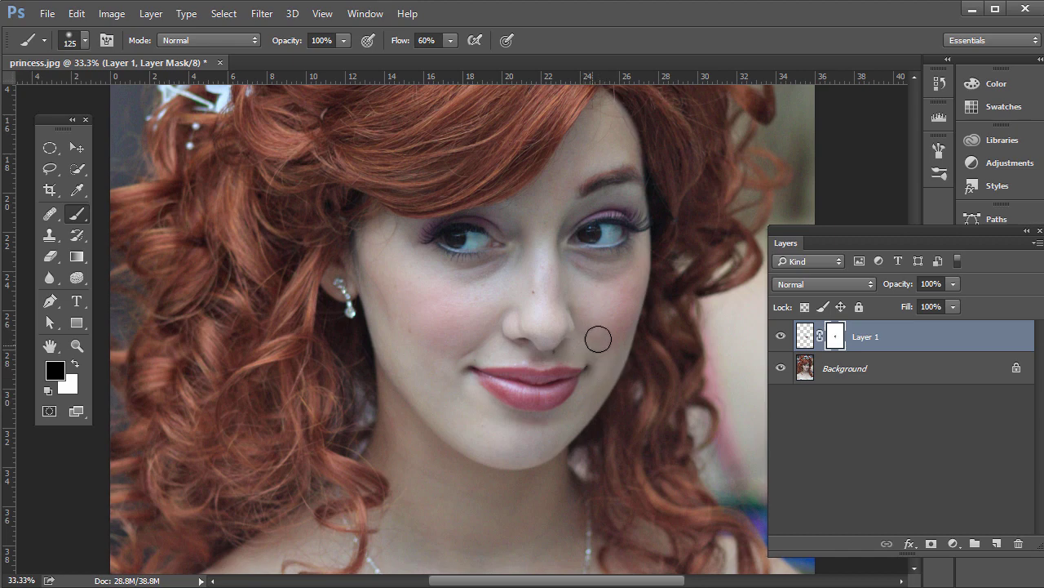
pyautogui.click(780, 336)
pyautogui.click(780, 337)
pyautogui.click(780, 336)
pyautogui.click(780, 336)
pyautogui.click(780, 336)
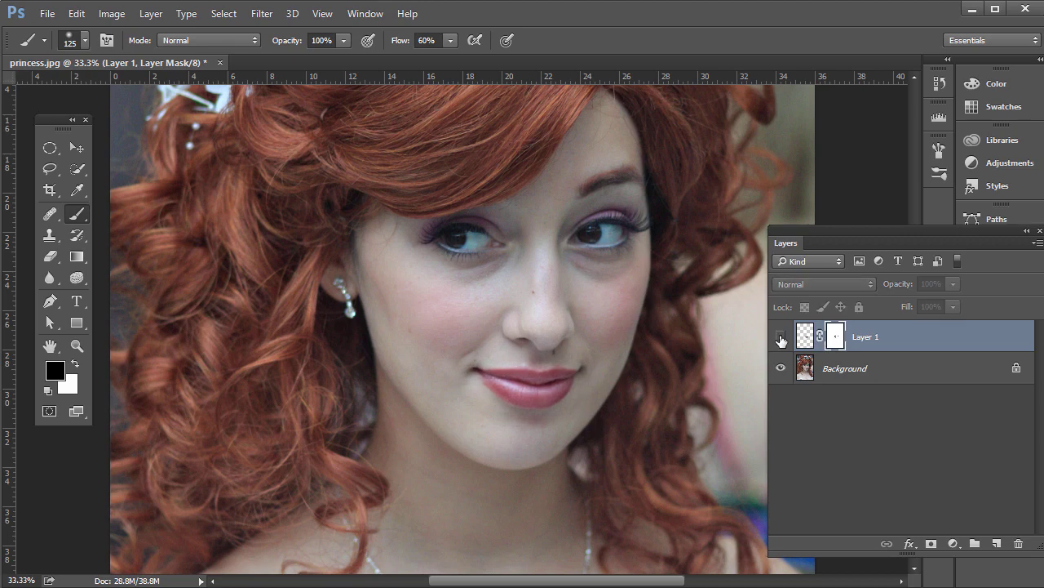
pyautogui.click(780, 336)
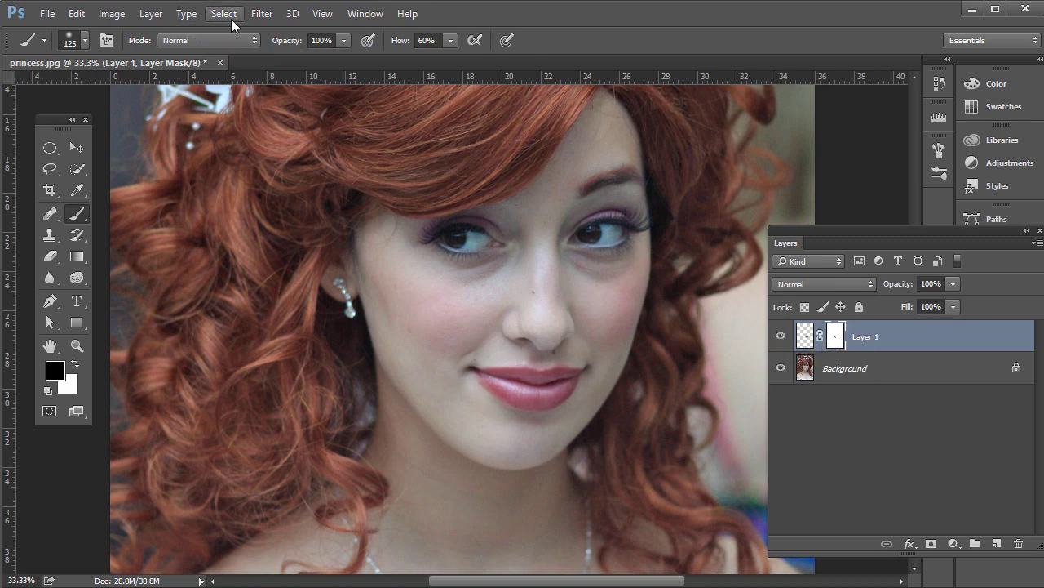
# Target Layer 1's image instead of its mask and open it in the Liquify filter, framed on the lips.
pyautogui.click(262, 18)
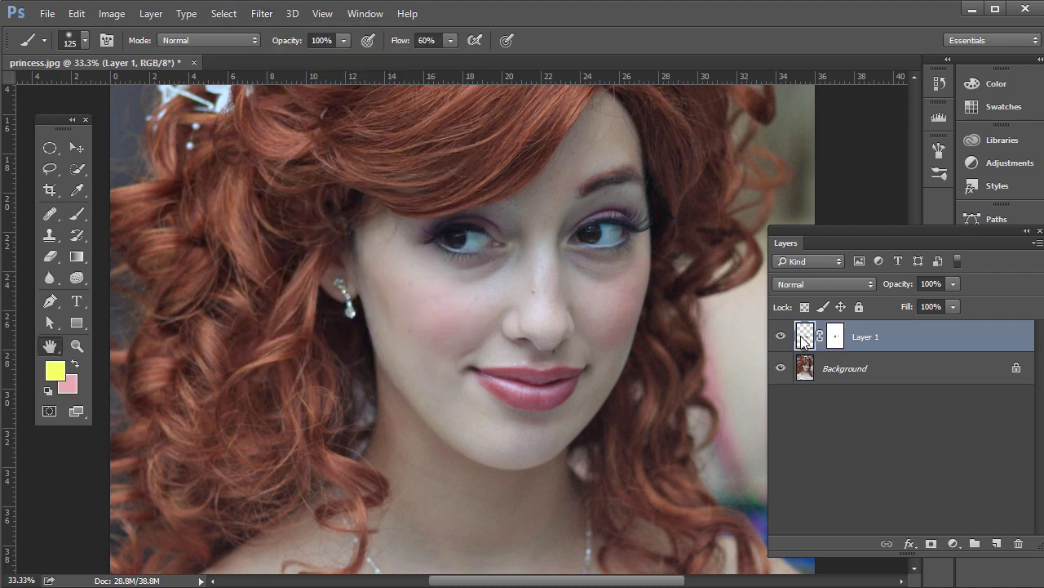
pyautogui.doubleClick(802, 339)
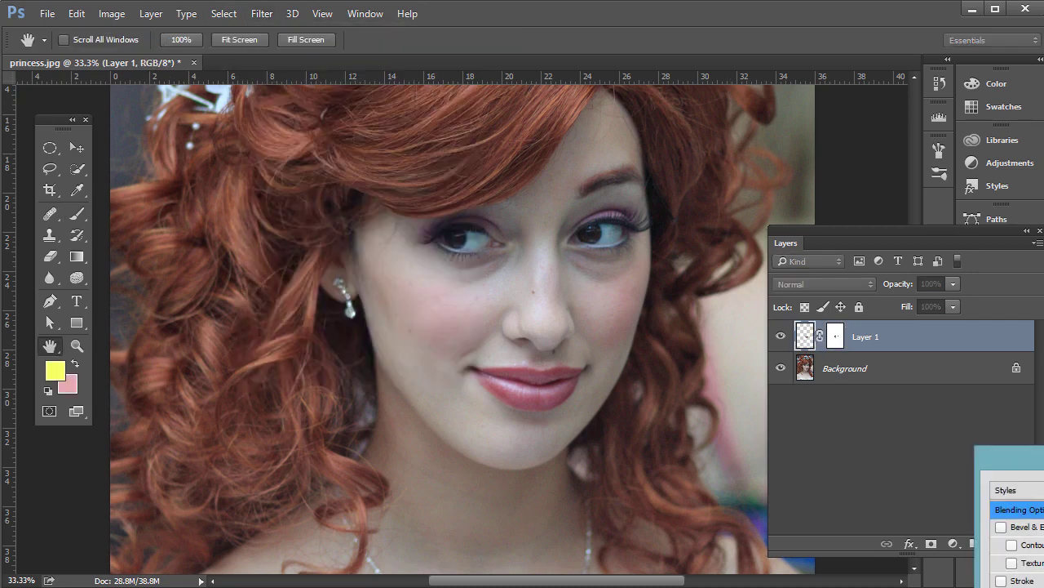
pyautogui.press('Escape')
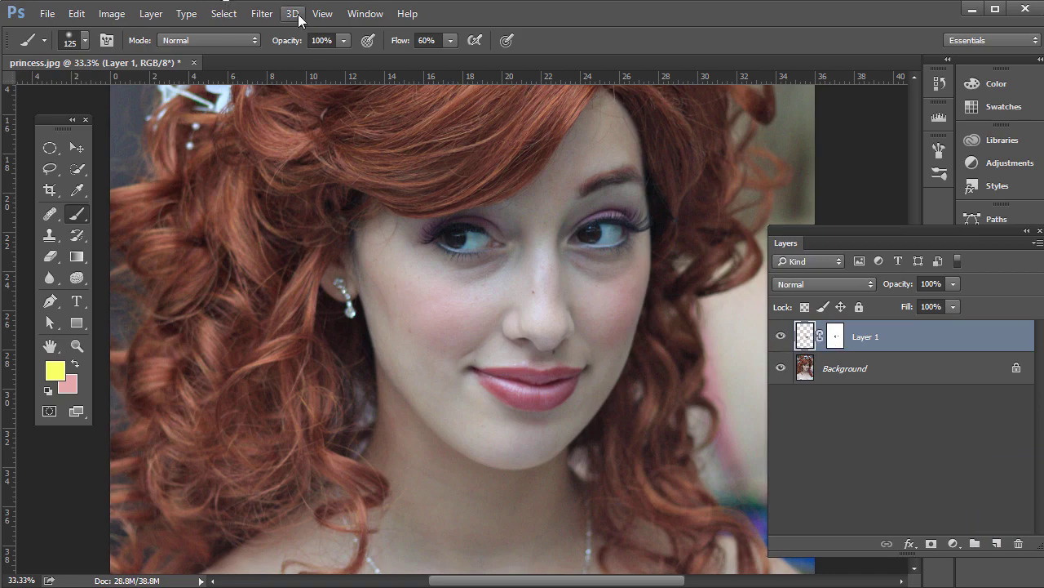
pyautogui.click(263, 14)
pyautogui.click(320, 140)
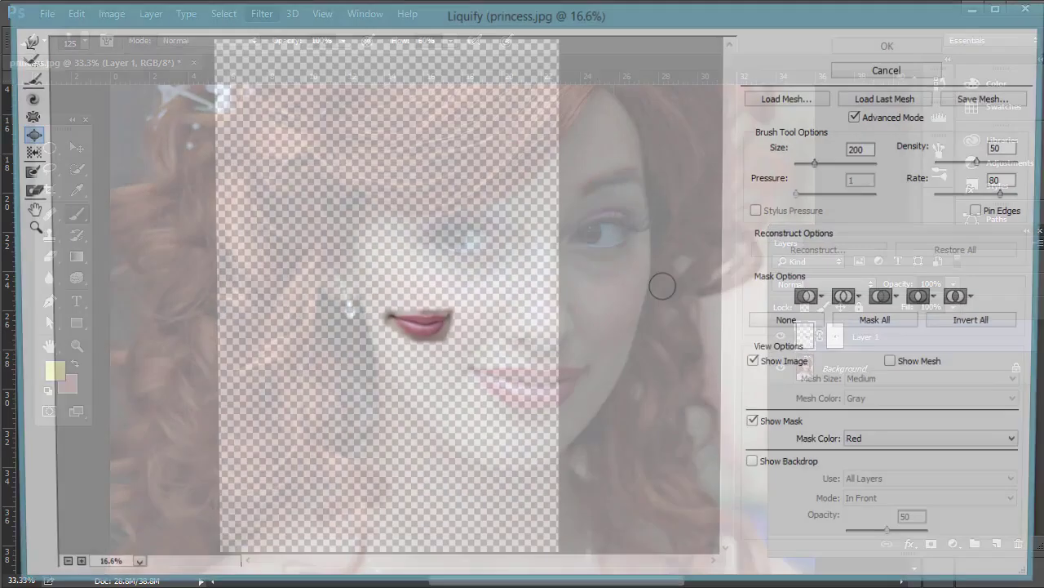
pyautogui.click(23, 229)
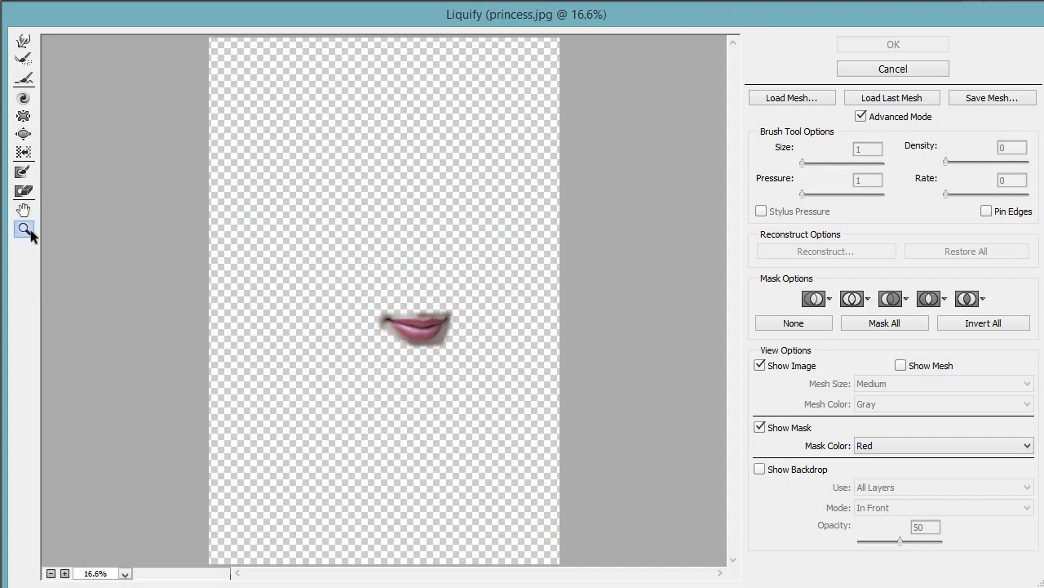
pyautogui.moveTo(369, 298)
pyautogui.mouseDown()
pyautogui.moveTo(478, 383)
pyautogui.moveTo(469, 359)
pyautogui.mouseUp()
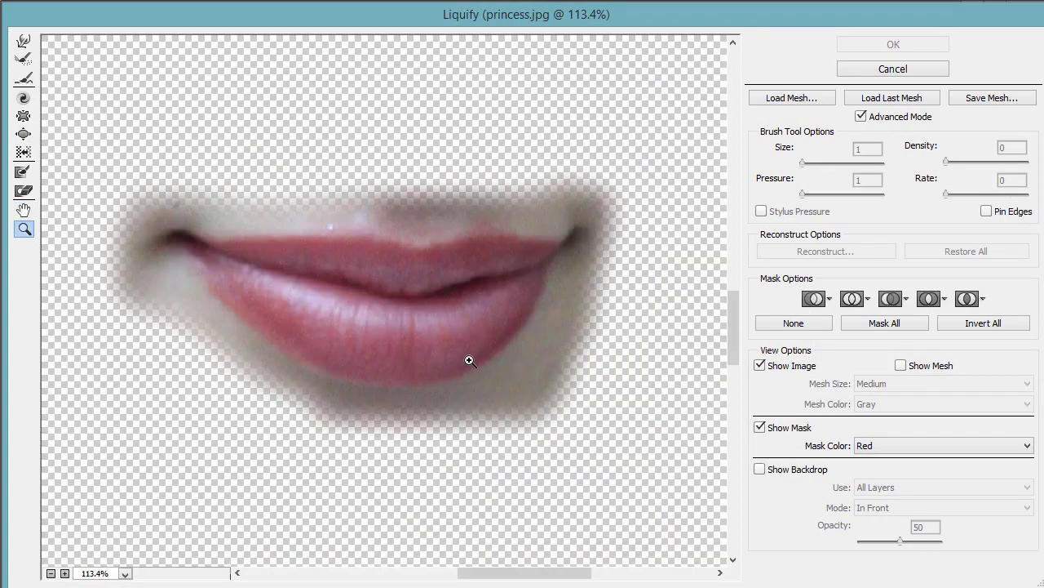
# Plump the upper lip with the Liquify Bloat tool, reducing the brush size to 50 and 40.
pyautogui.click(22, 135)
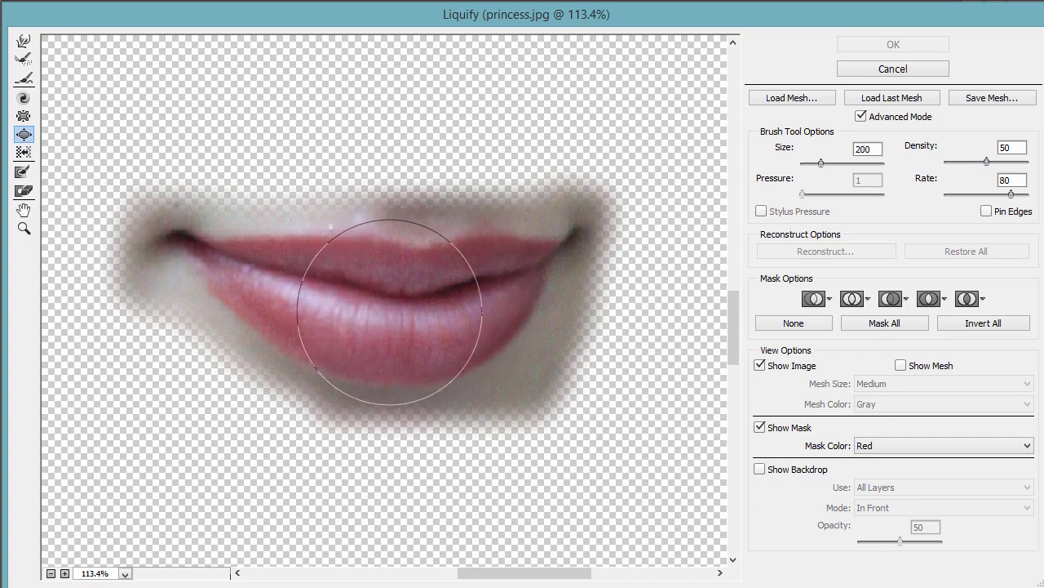
pyautogui.press('[')
pyautogui.press('[')
pyautogui.press('[')
pyautogui.press('[')
pyautogui.press('[')
pyautogui.press('[')
pyautogui.press('[')
pyautogui.press('[')
pyautogui.press('[')
pyautogui.press('[')
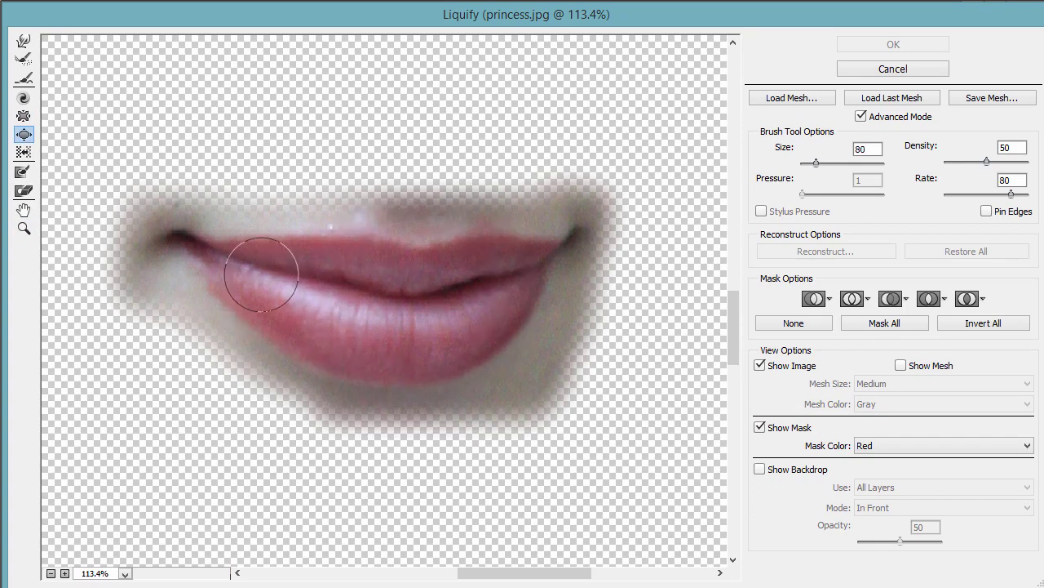
pyautogui.press(']')
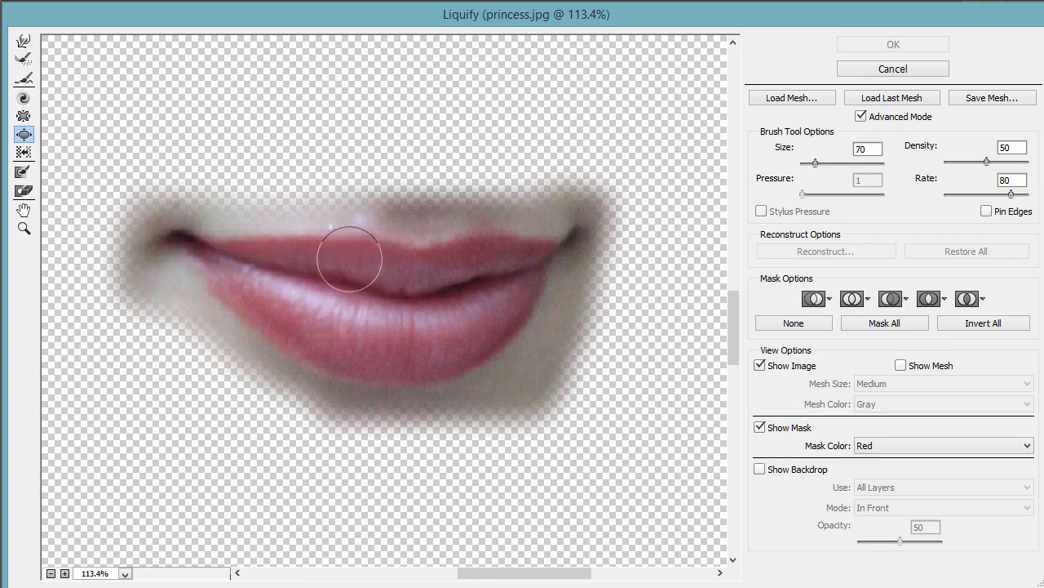
pyautogui.press('[')
pyautogui.press('[')
pyautogui.click(356, 262)
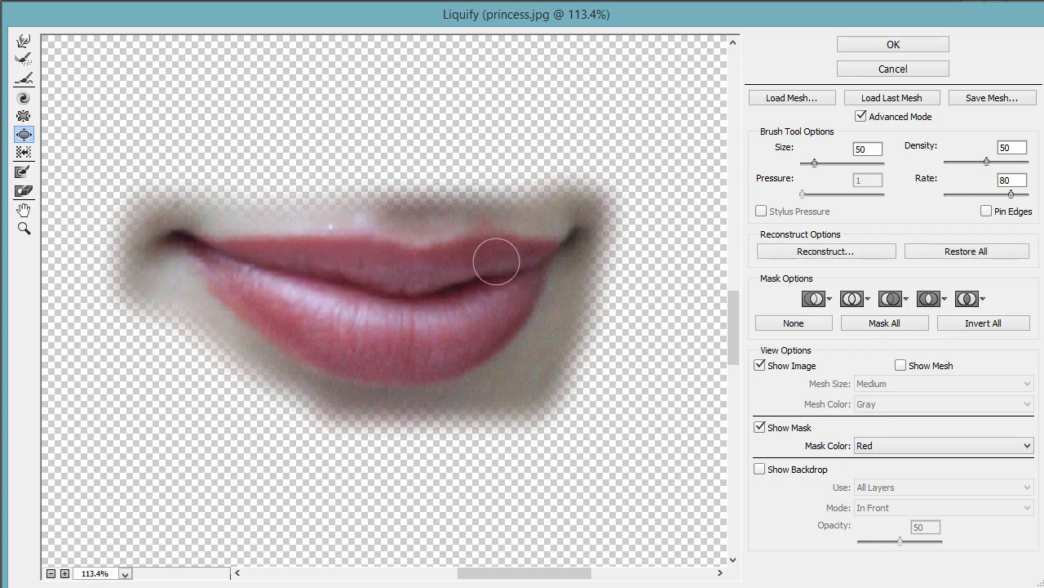
pyautogui.press('[')
# Shrink the left corner of the lips with the Pucker tool at brush size 150, and apply the Liquify changes.
pyautogui.click(24, 41)
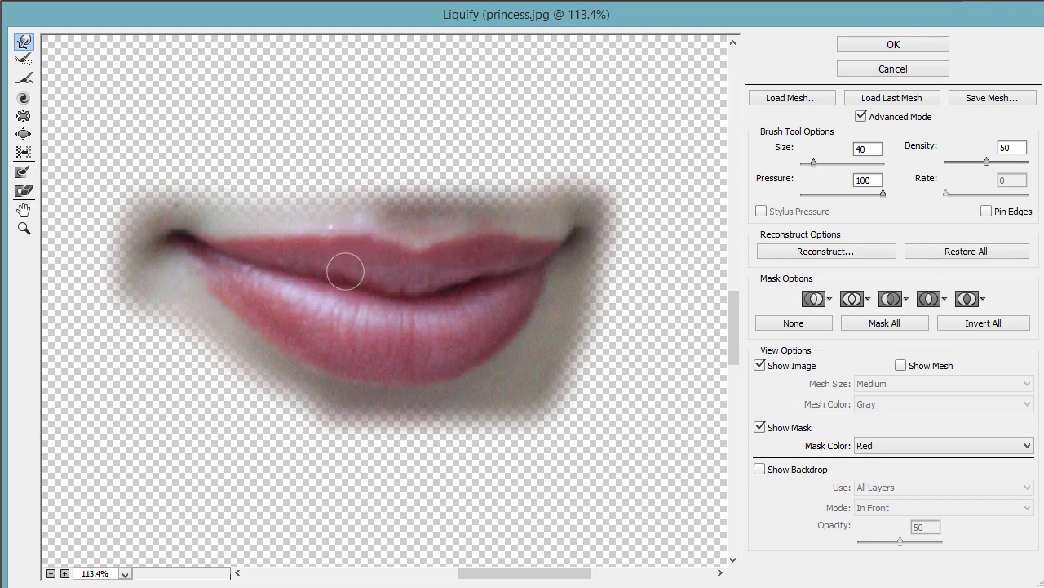
pyautogui.click(24, 99)
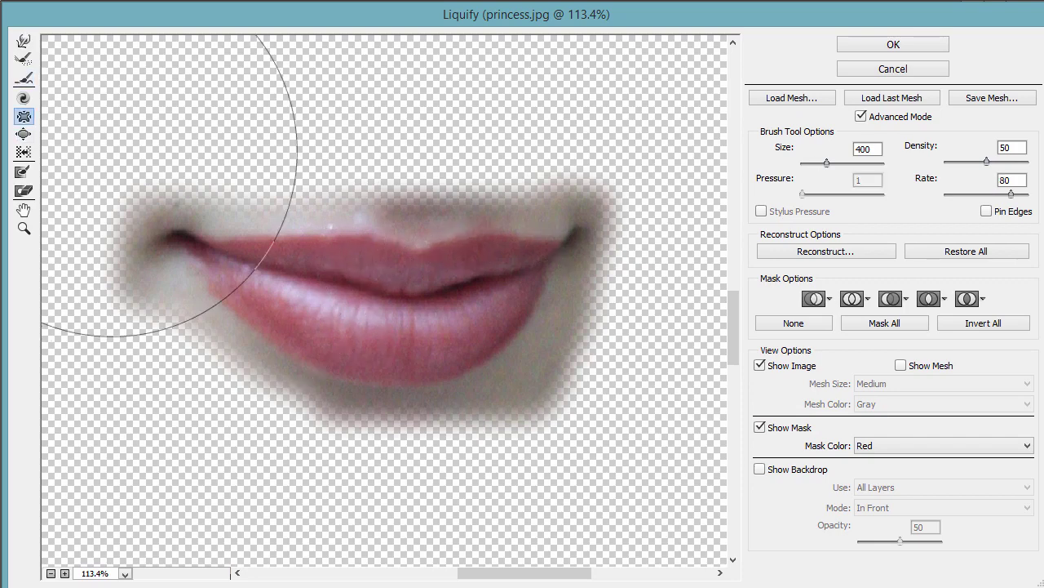
pyautogui.click(23, 116)
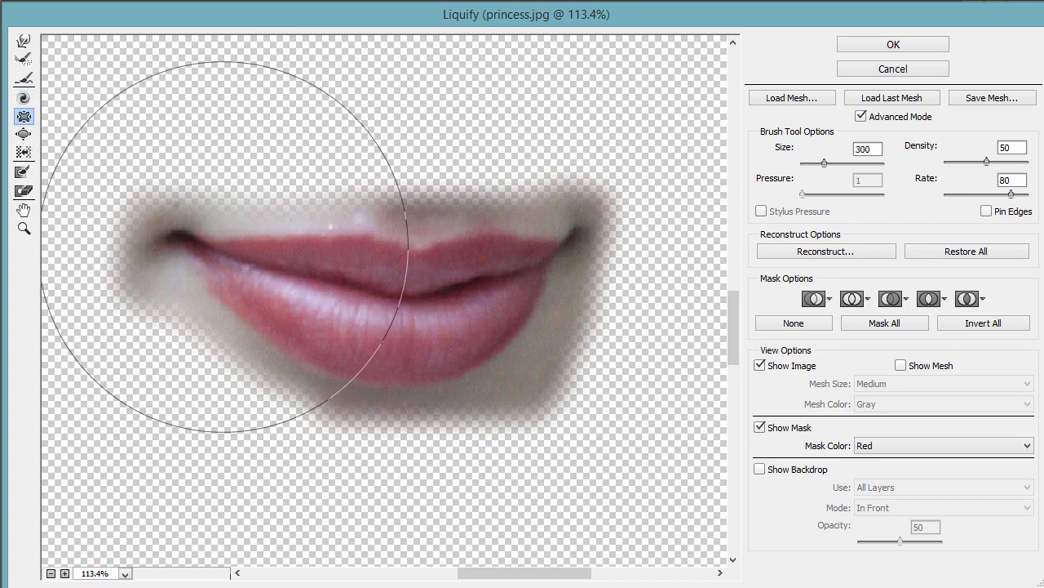
pyautogui.press('[')
pyautogui.press('[')
pyautogui.press('[')
pyautogui.press('[')
pyautogui.press('[')
pyautogui.press('[')
pyautogui.press(']')
pyautogui.press(']')
pyautogui.press(']')
pyautogui.press(']')
pyautogui.press(']')
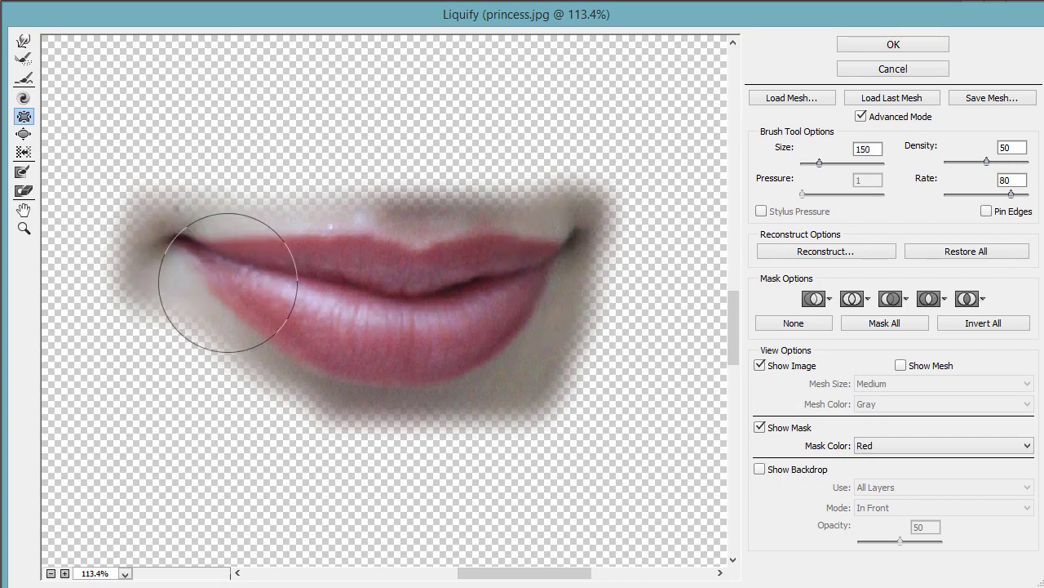
pyautogui.click(893, 46)
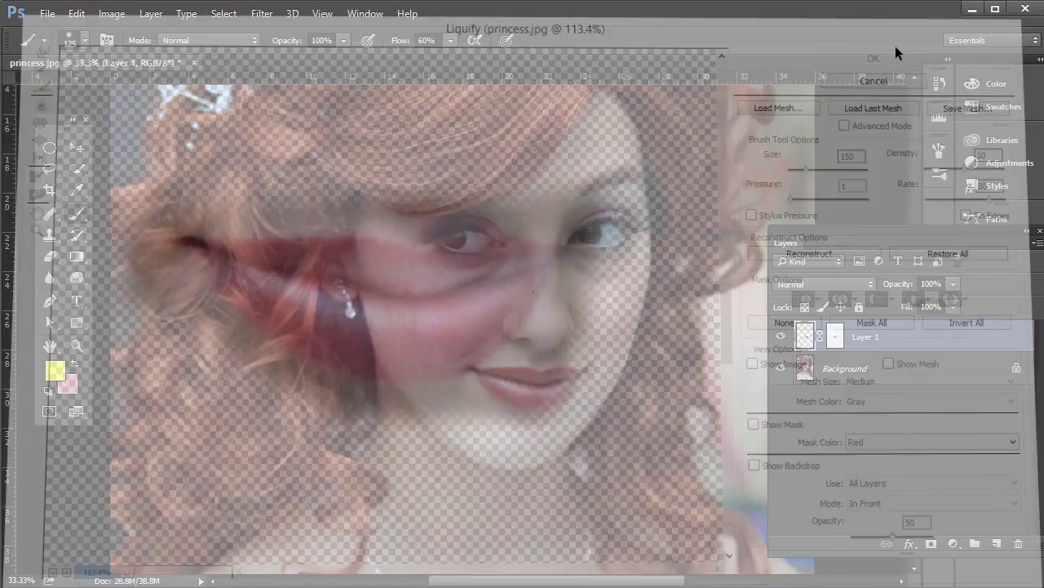
# Compare the original and liquified lips by toggling the visibility of Layer 1.
pyautogui.click(780, 337)
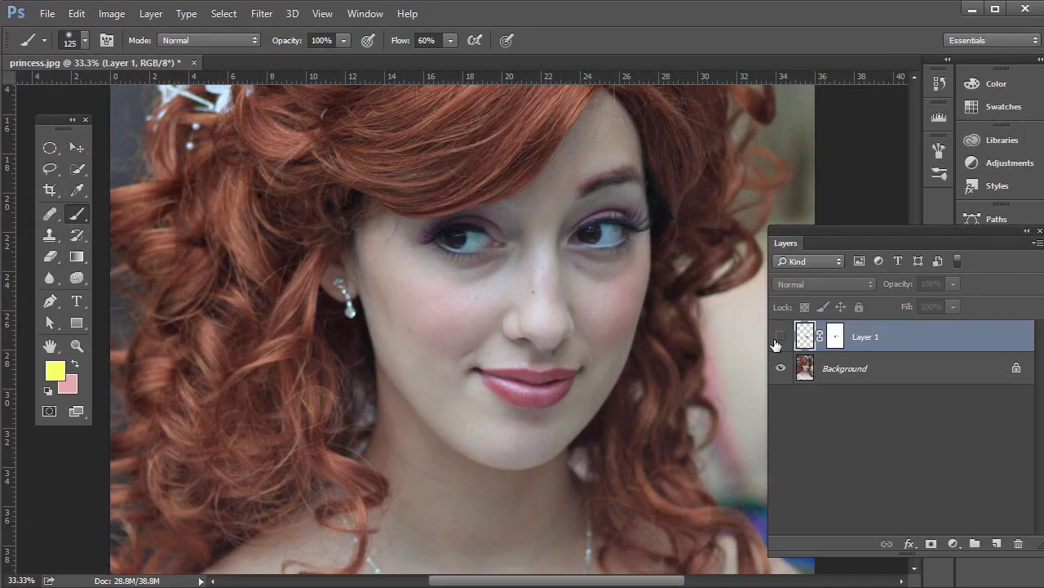
pyautogui.click(779, 340)
pyautogui.click(779, 341)
pyautogui.click(780, 343)
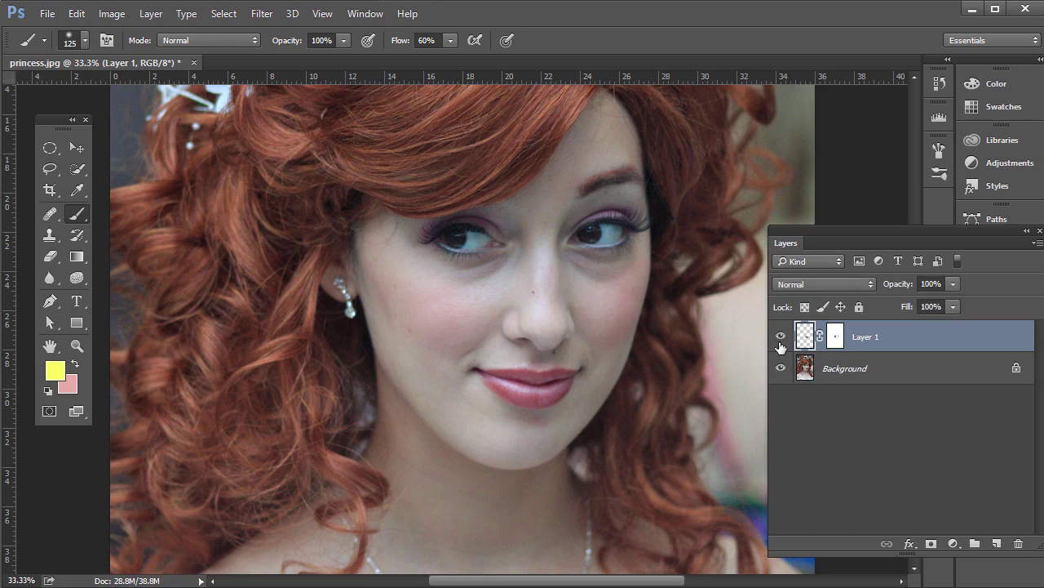
pyautogui.click(781, 341)
pyautogui.click(780, 341)
pyautogui.click(780, 342)
pyautogui.click(780, 341)
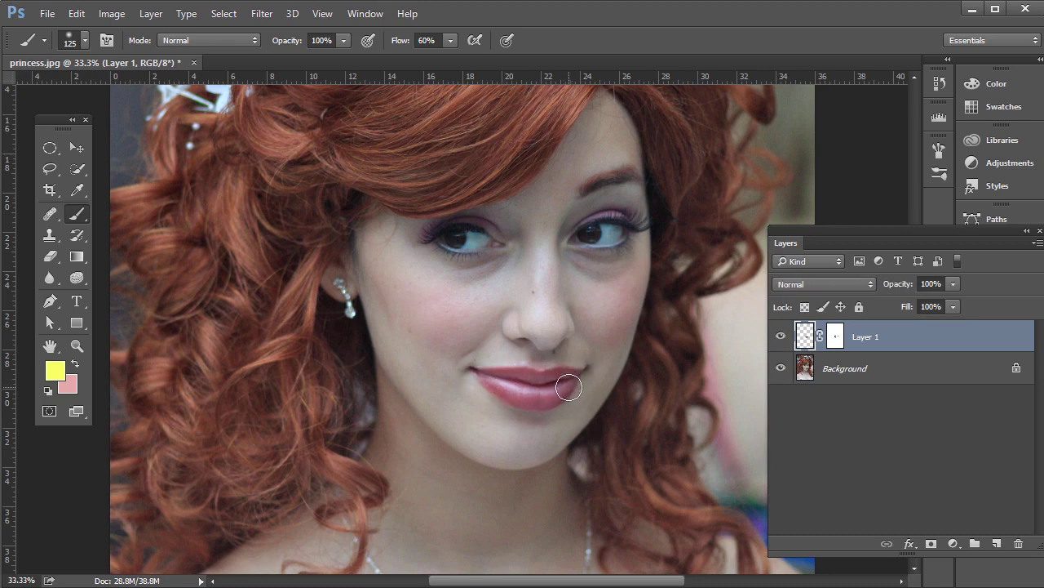
# Warp the lips on Layer 1 by easing the lower and upper lip slightly downward, and compare the result with the original.
pyautogui.hotkey('ctrl', 't')
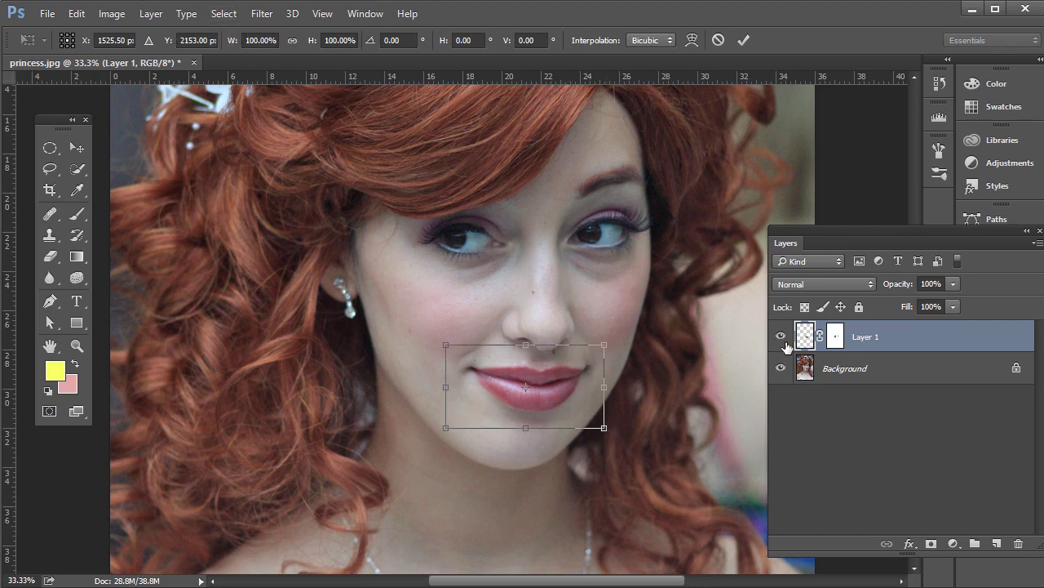
pyautogui.click(78, 16)
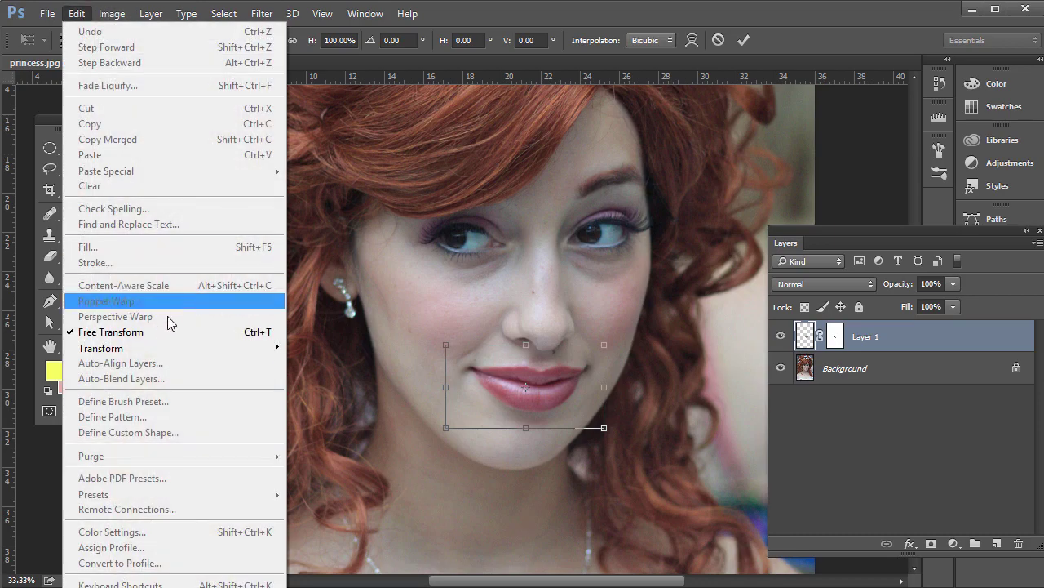
pyautogui.moveTo(151, 351)
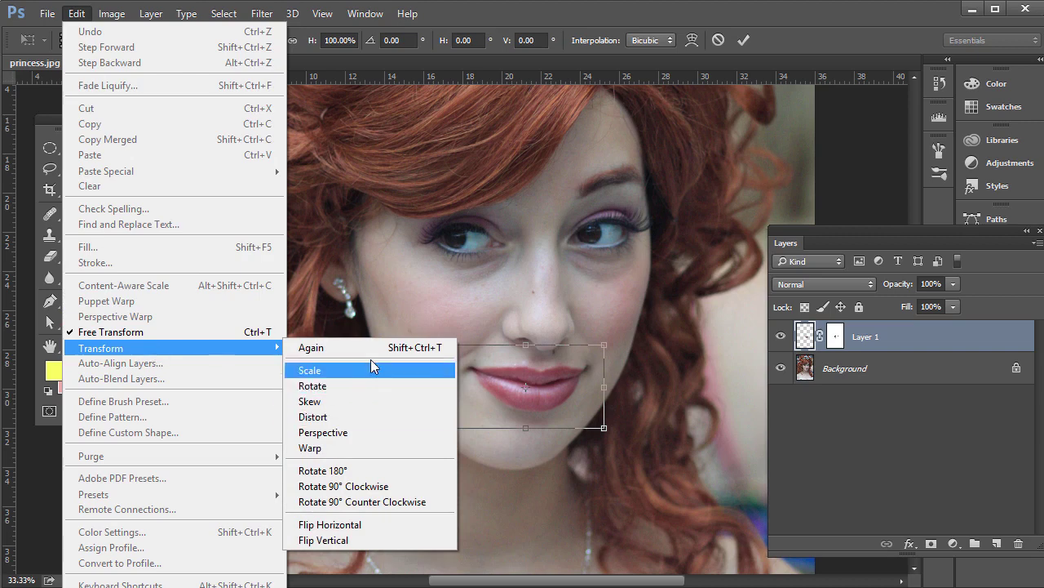
pyautogui.click(331, 451)
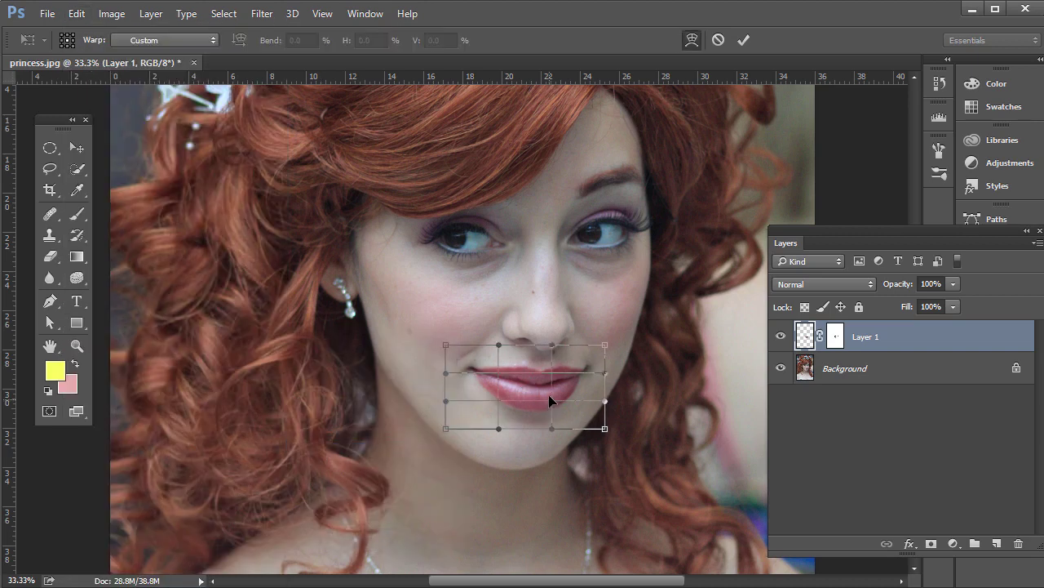
pyautogui.moveTo(549, 400)
pyautogui.mouseDown()
pyautogui.moveTo(497, 411)
pyautogui.moveTo(547, 403)
pyautogui.mouseUp()
pyautogui.moveTo(539, 355); pyautogui.dragTo(542, 361)
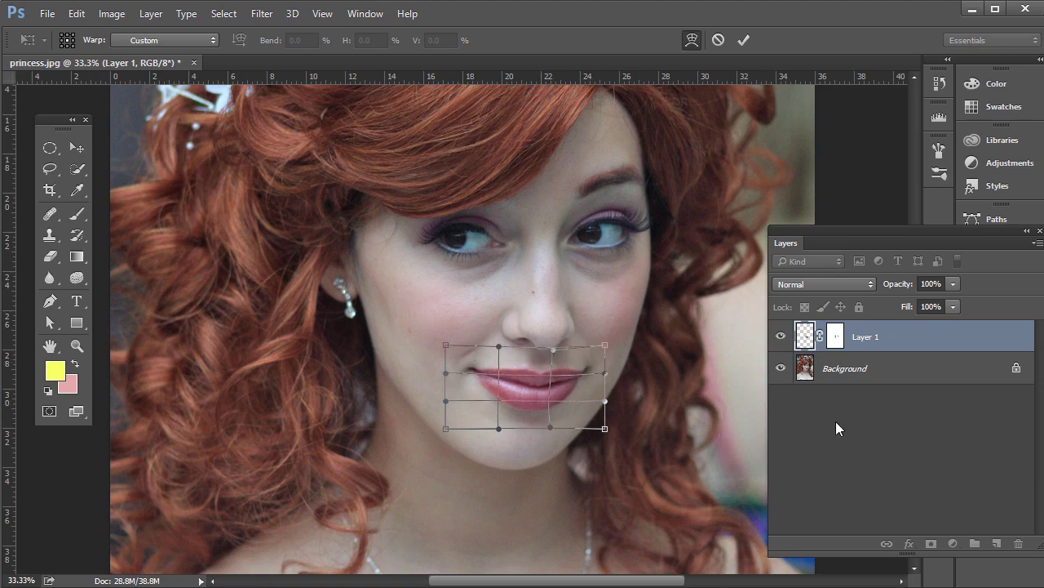
pyautogui.click(742, 40)
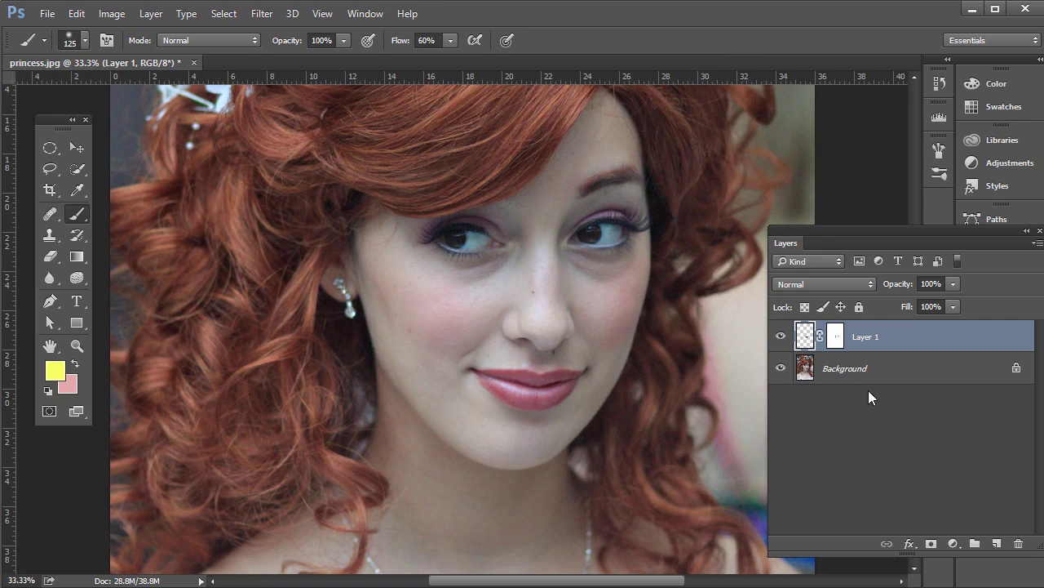
pyautogui.click(781, 336)
pyautogui.click(781, 337)
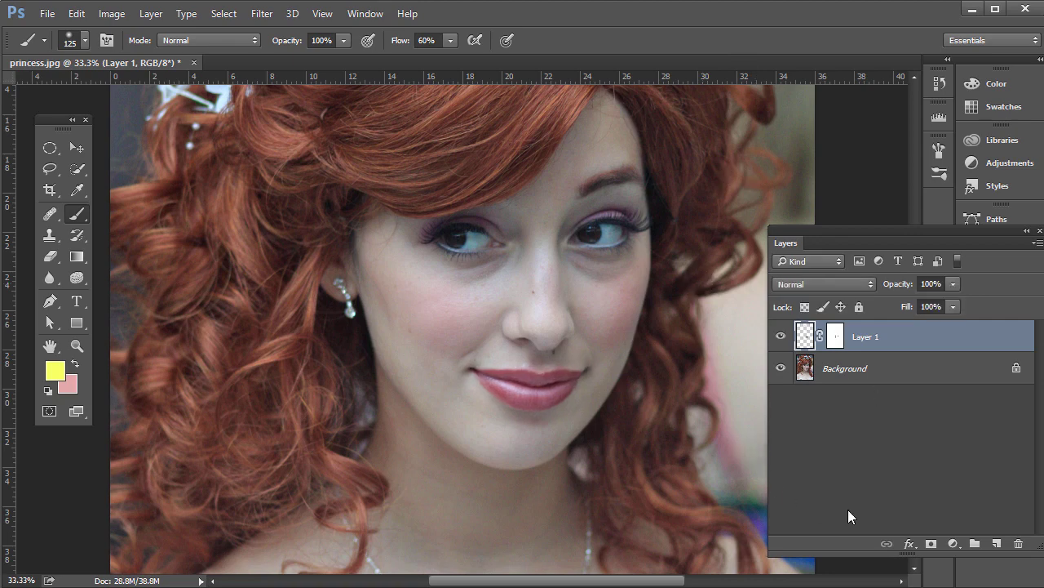